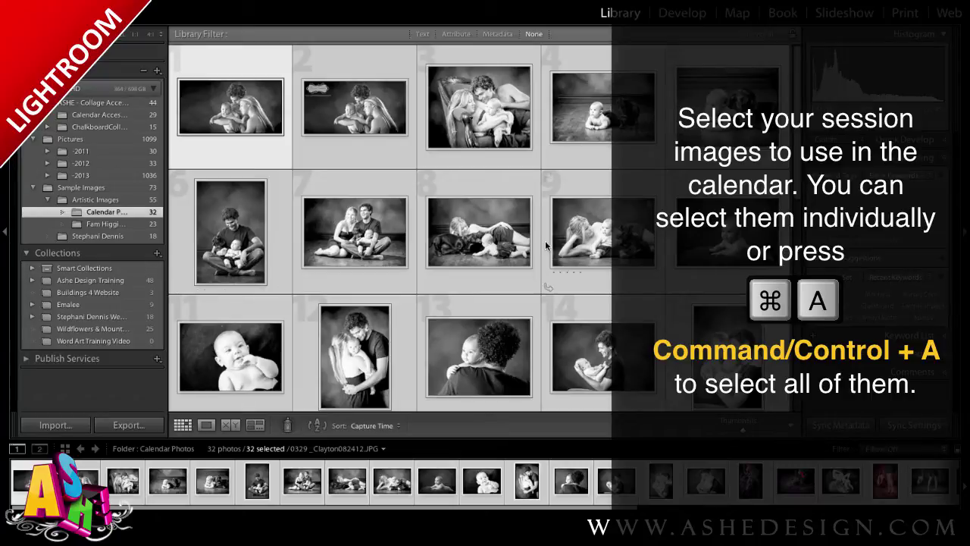
# - Create a collection named 'Demo Calendar' using new virtual copies of the 32 selected photos
pyautogui.click(157, 252)
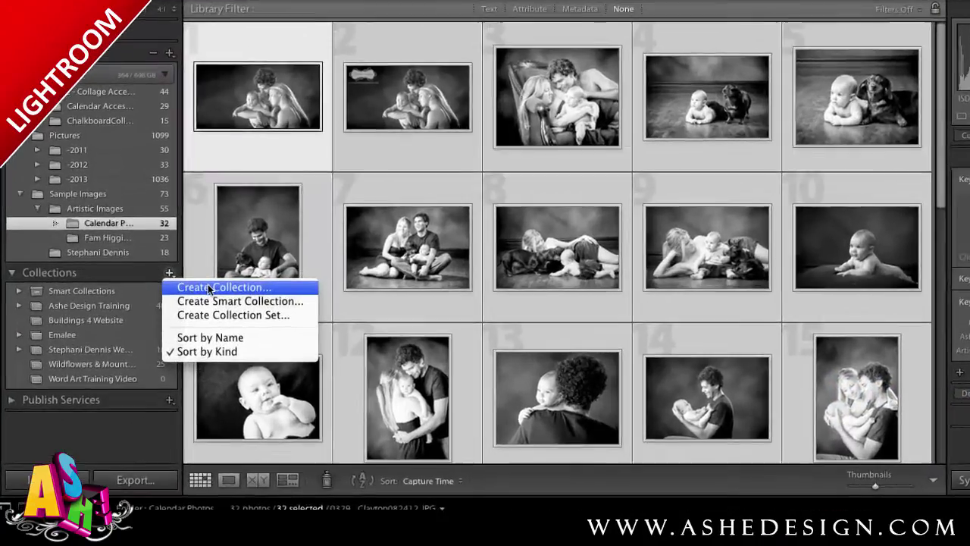
pyautogui.click(208, 287)
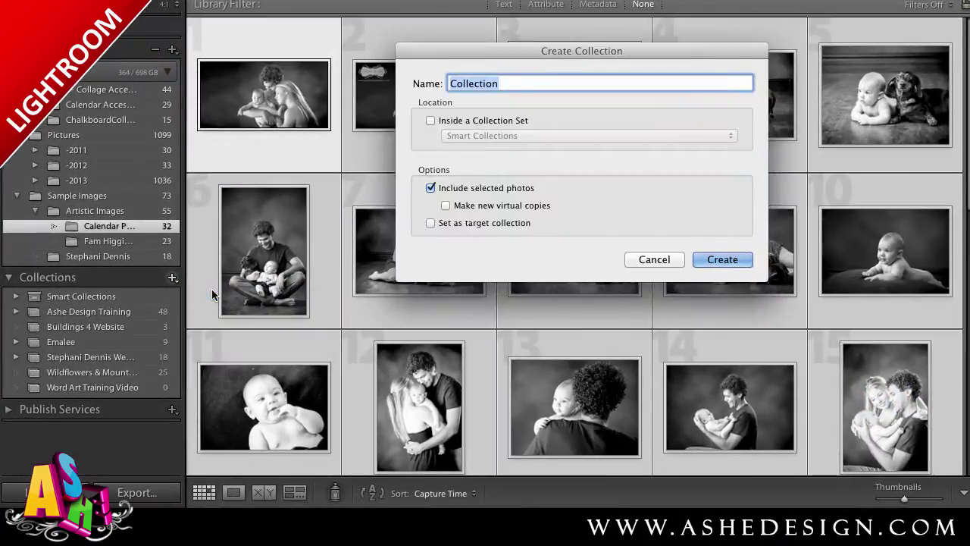
pyautogui.write('Dem')
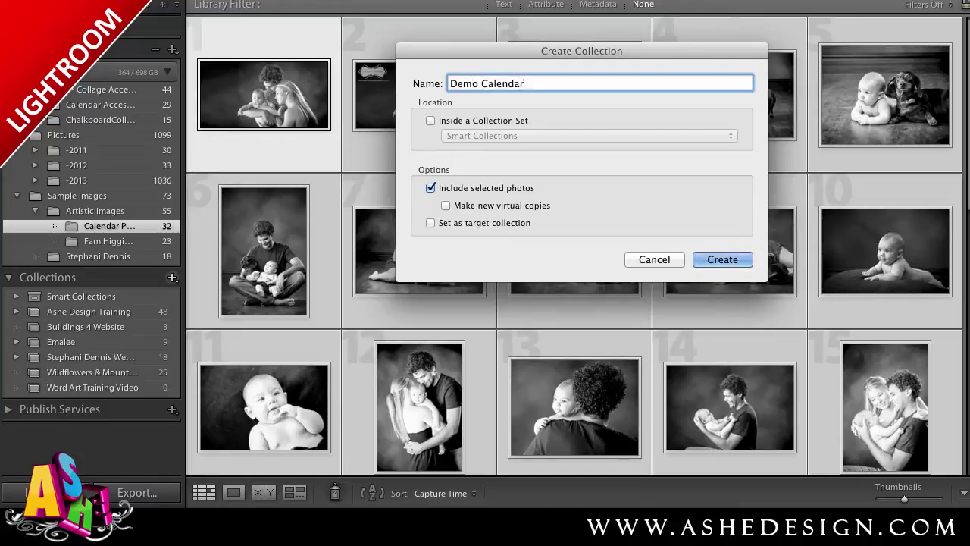
pyautogui.write('o Calendar')
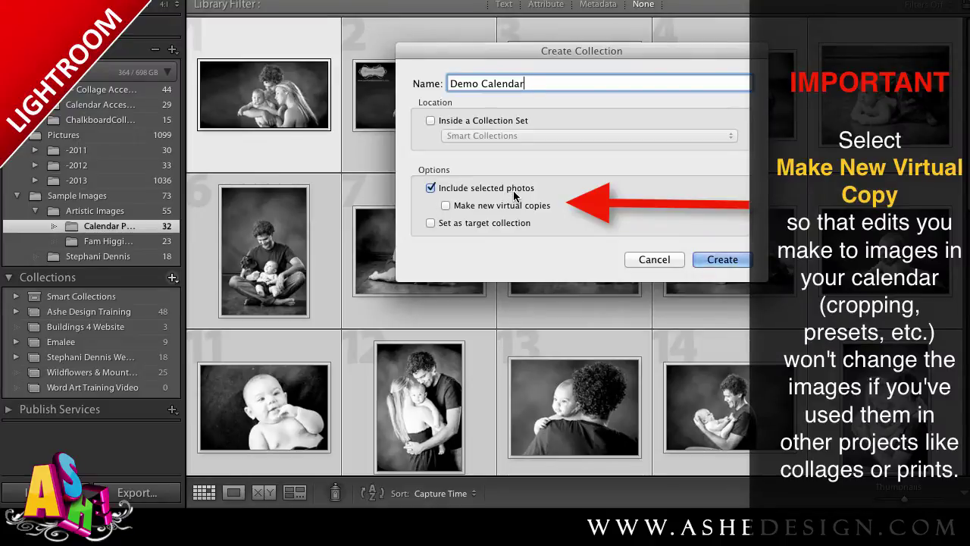
pyautogui.click(446, 206)
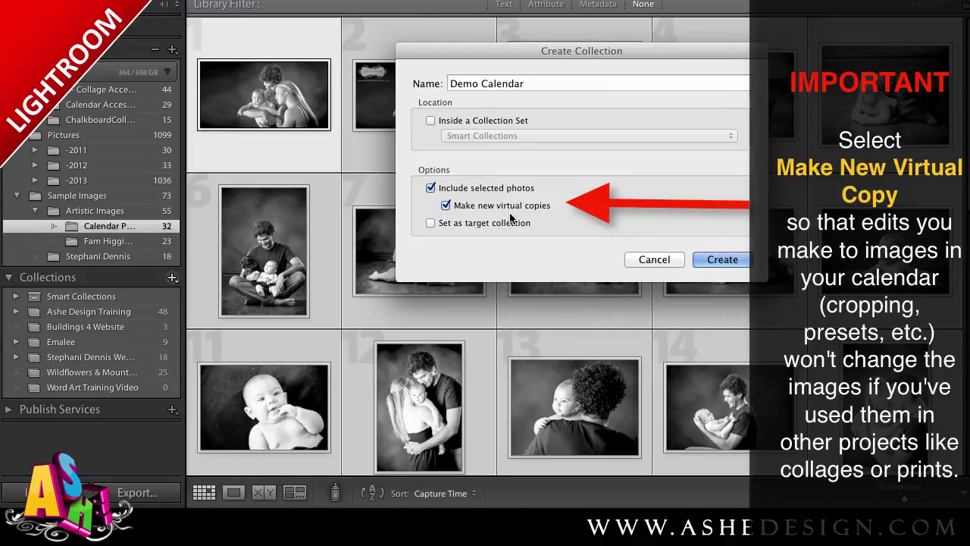
pyautogui.click(739, 259)
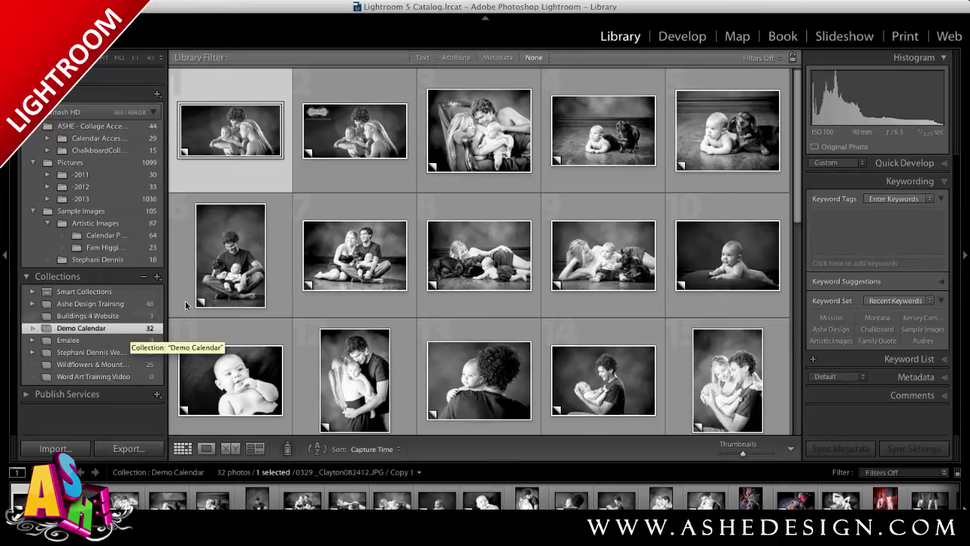
# - Bring up the first Demo Calendar photo in Develop, after a brief look at the Print layout
pyautogui.click(675, 38)
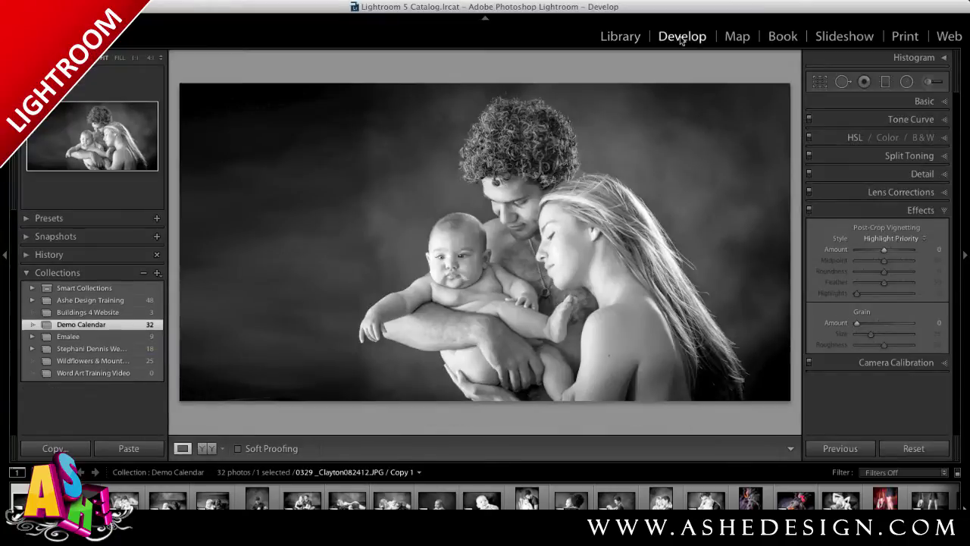
pyautogui.click(905, 38)
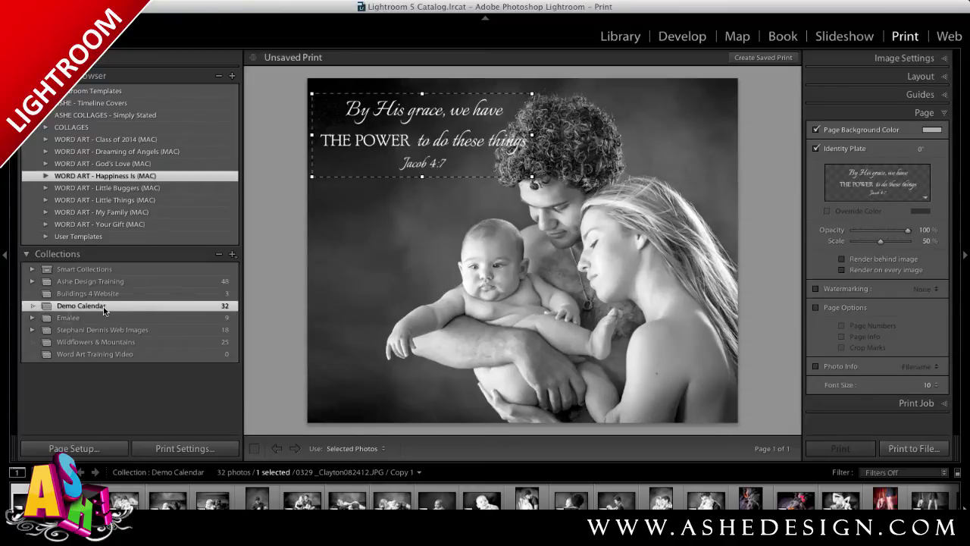
pyautogui.press('d')
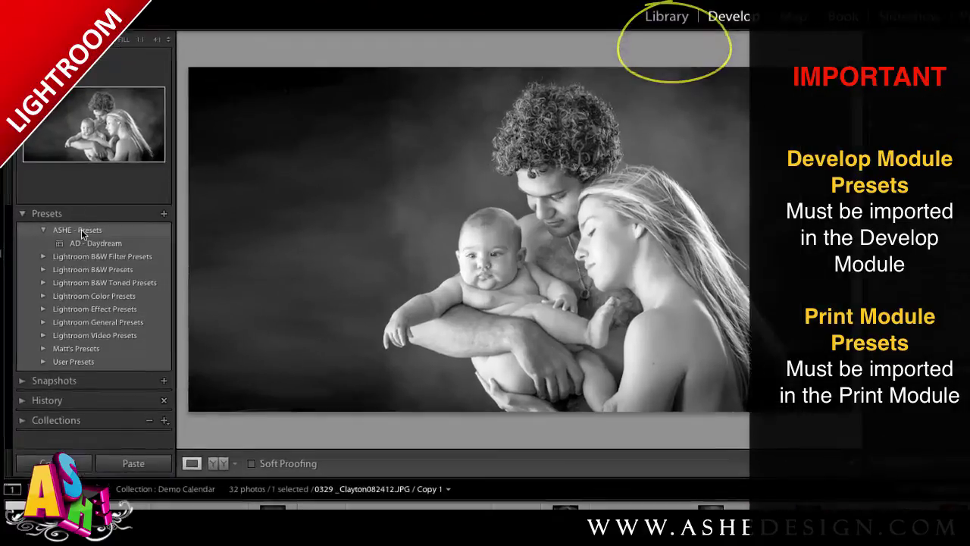
# - Apply the AD - Daydream preset to the family photo and view before/after side by side
pyautogui.rightClick(81, 233)
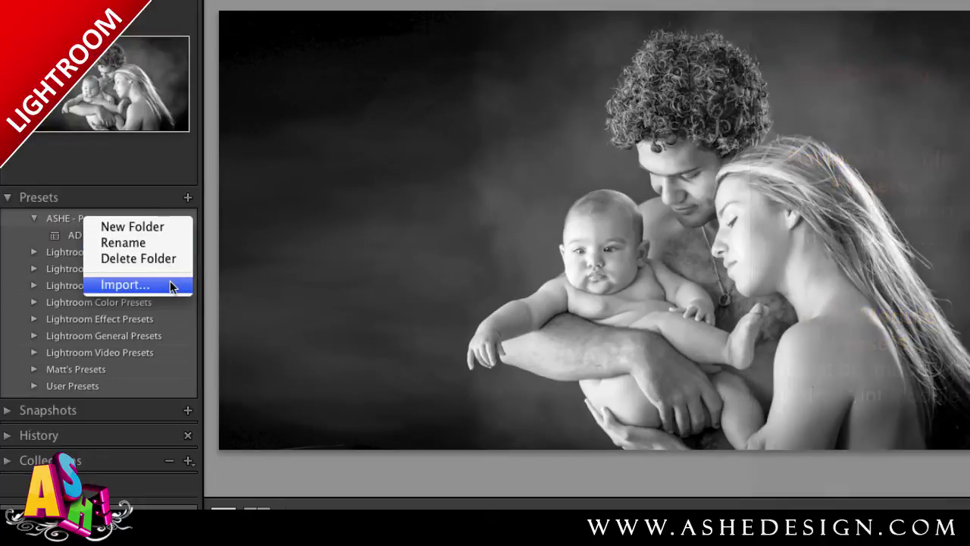
pyautogui.click(170, 283)
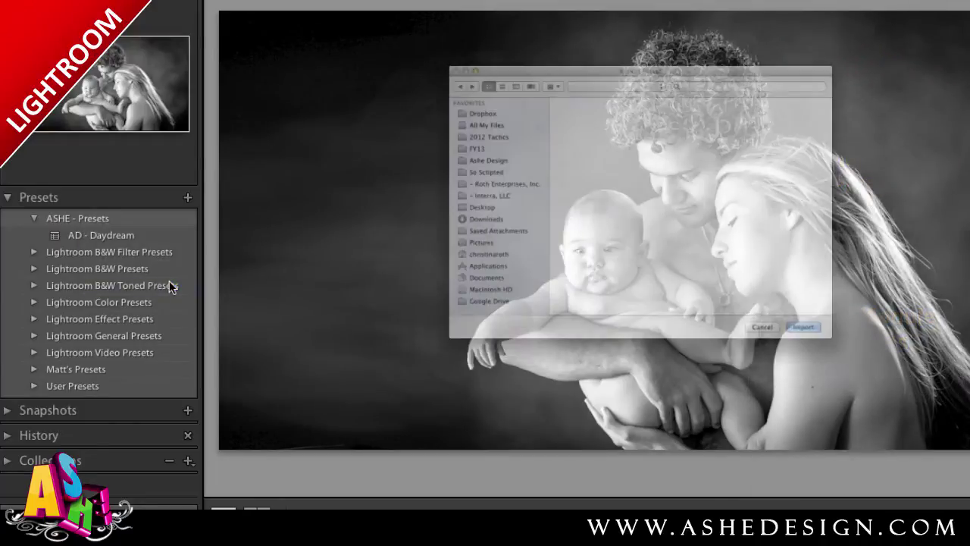
pyautogui.scroll(-1, 681, 218)
pyautogui.scroll(-1, 680, 218)
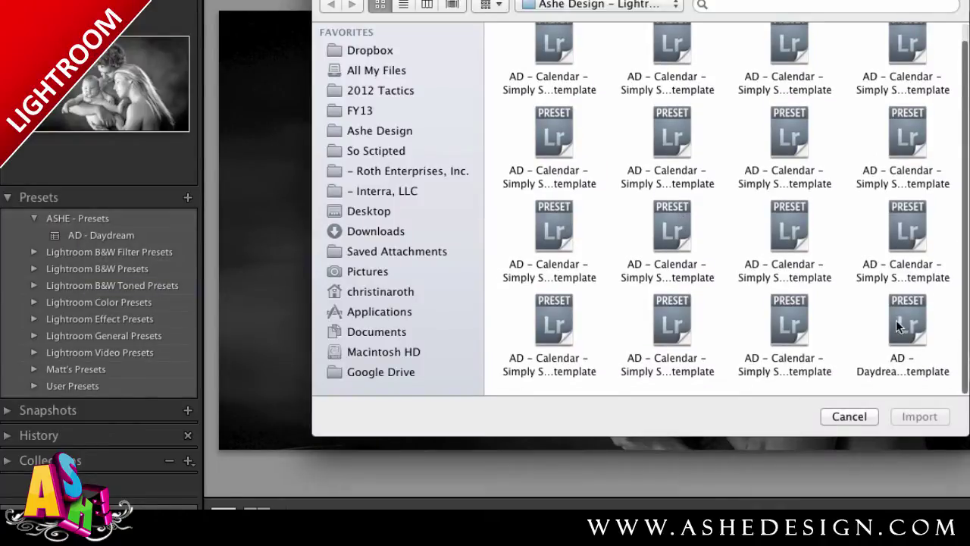
pyautogui.click(860, 417)
pyautogui.click(117, 237)
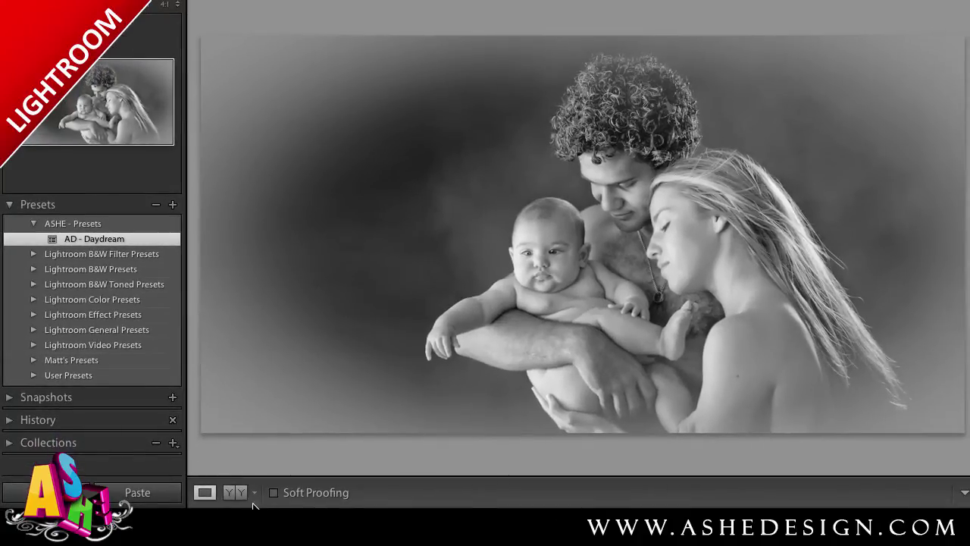
pyautogui.click(318, 506)
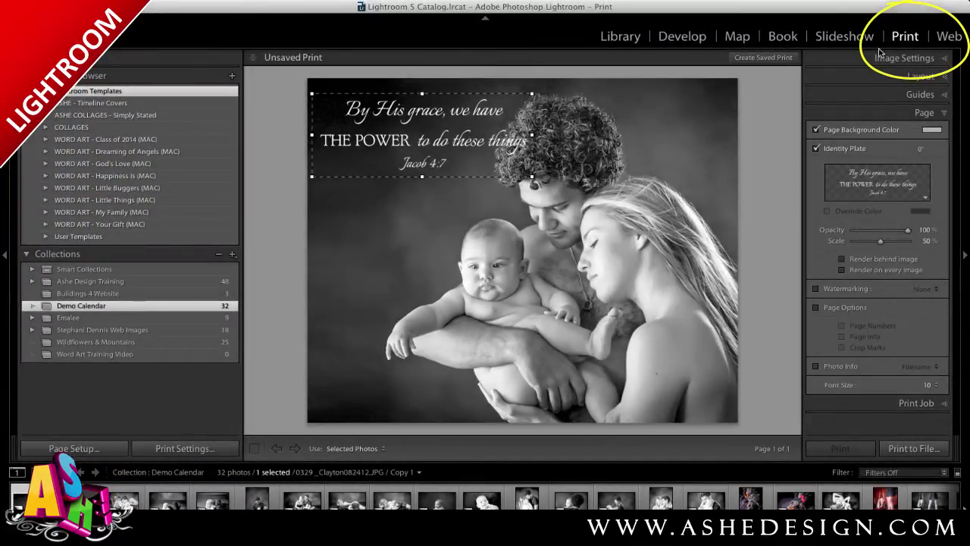
# - Create a print template folder named 'ASHE - Simply Stated Calendar'
pyautogui.rightClick(151, 93)
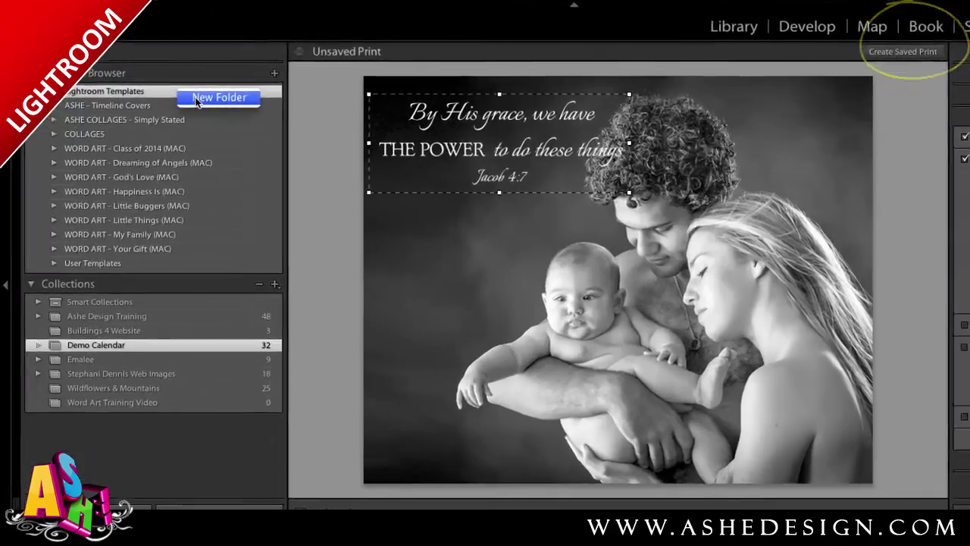
pyautogui.click(166, 100)
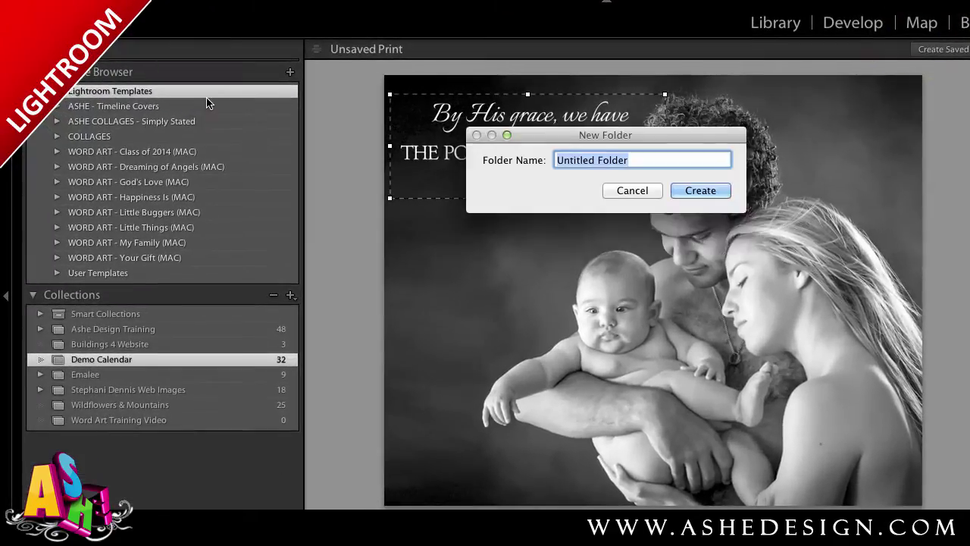
pyautogui.write('ASHE - Simply Stated Calenda')
pyautogui.press('BackSpace')
pyautogui.press('BackSpace')
pyautogui.write('alendar')
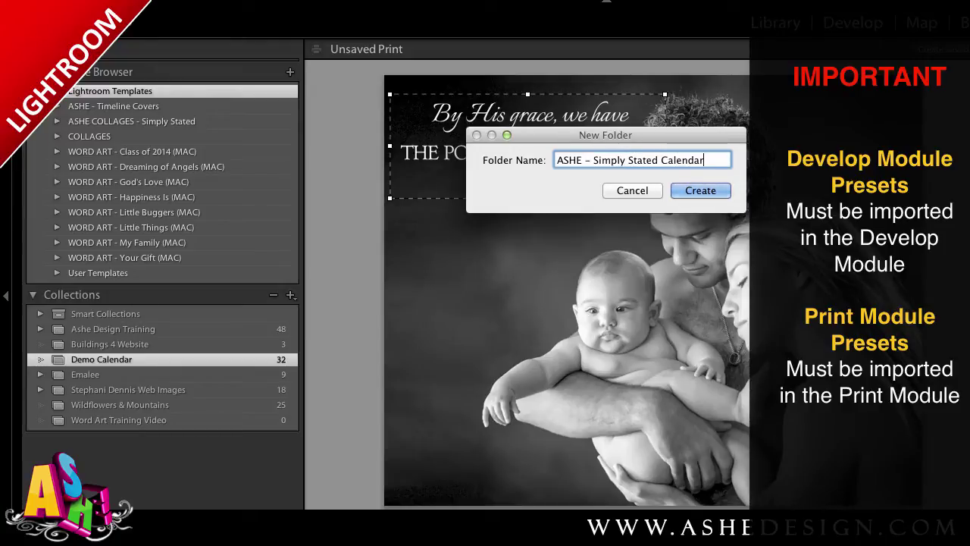
pyautogui.click(694, 192)
# - Import all calendar templates except Daydream into the ASHE - Simply Stated Calendar folder
pyautogui.click(152, 108)
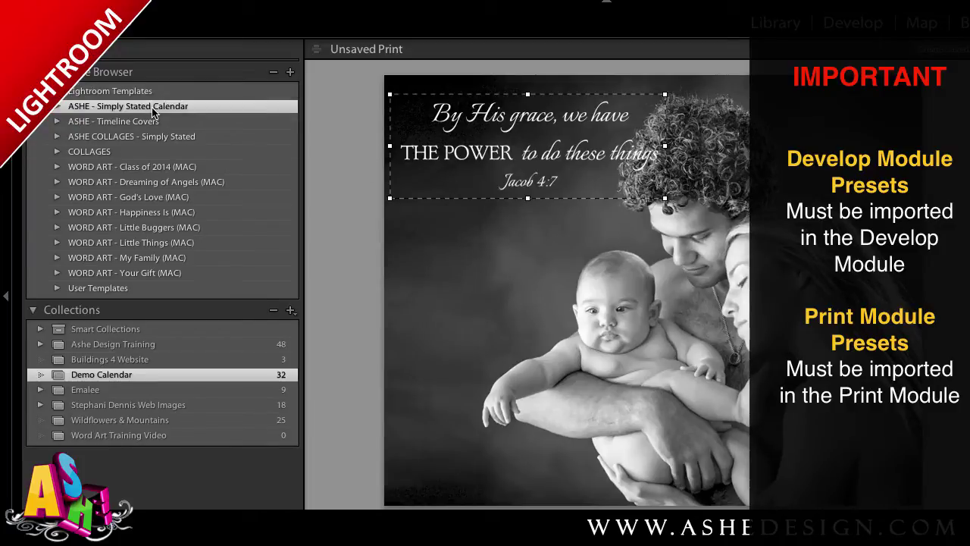
pyautogui.rightClick(152, 110)
pyautogui.click(215, 168)
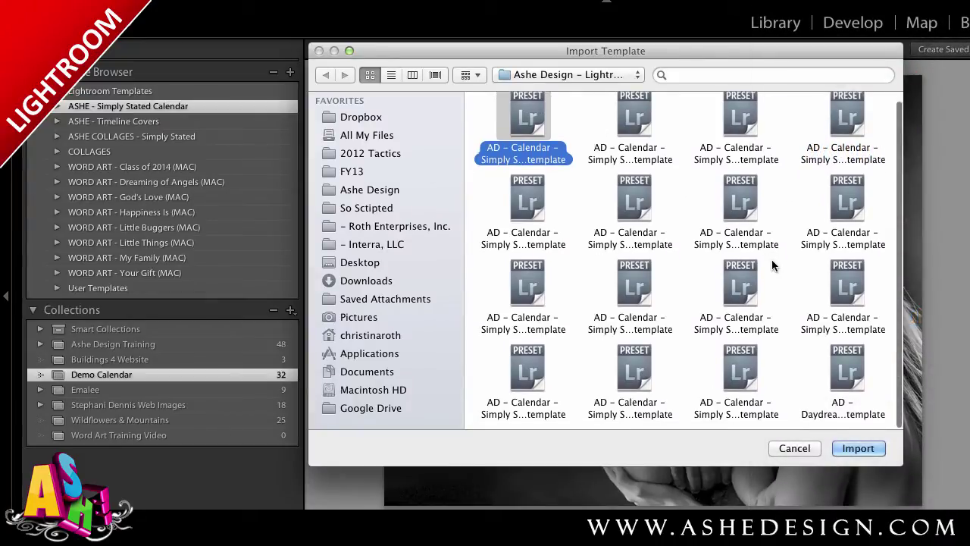
pyautogui.keyDown('shift'); pyautogui.click(758, 382); pyautogui.keyUp('shift')
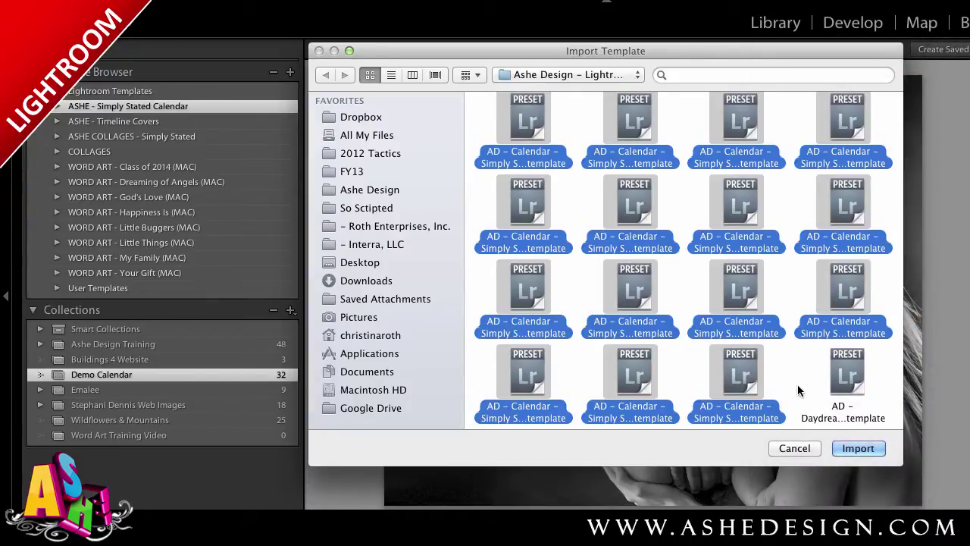
pyautogui.click(858, 448)
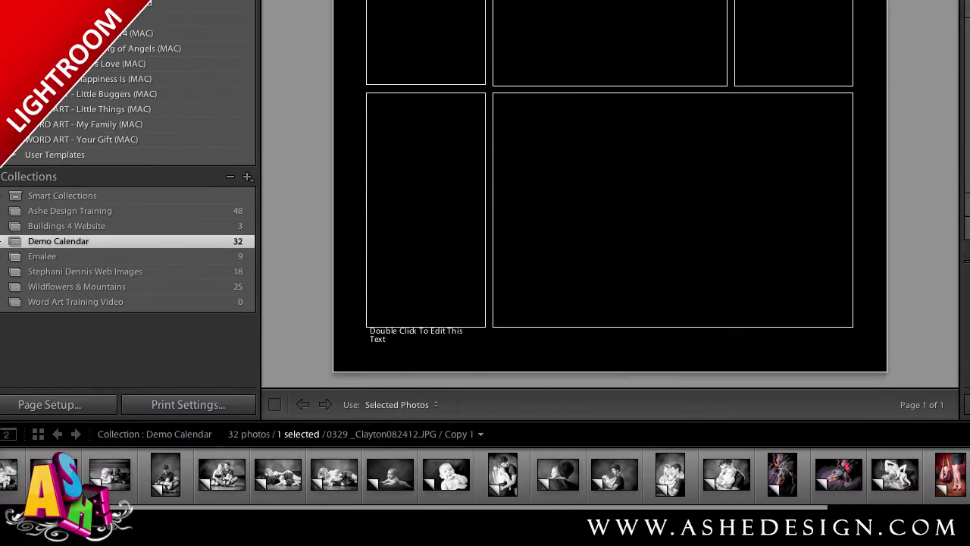
pyautogui.scroll(3, 468, 489)
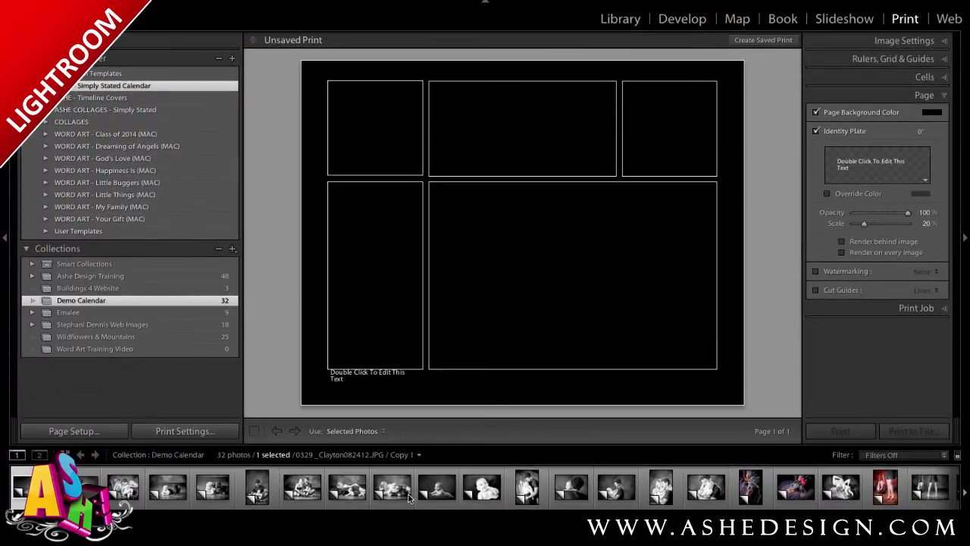
# - Select all 29 Calendar Accessory Kit images and add them to the Demo Calendar collection
pyautogui.click(627, 22)
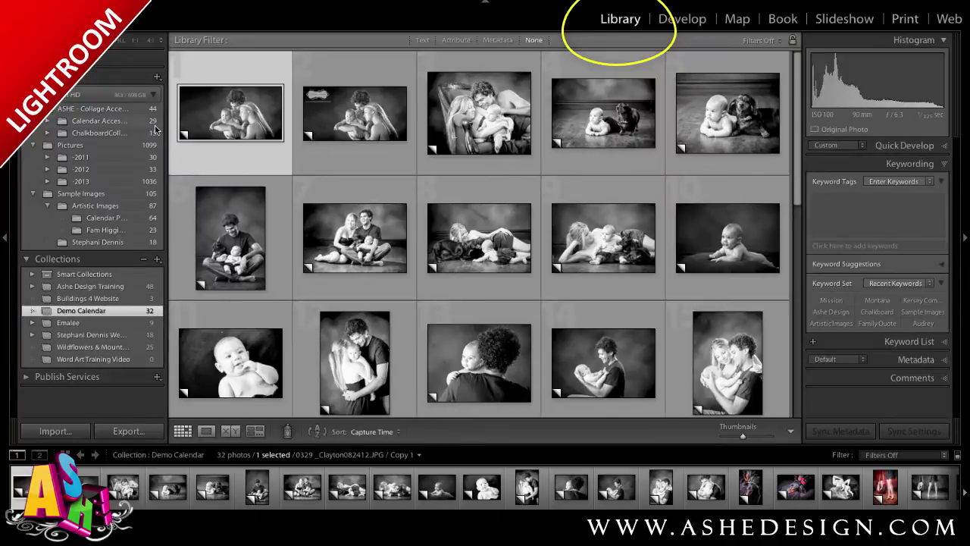
pyautogui.click(106, 121)
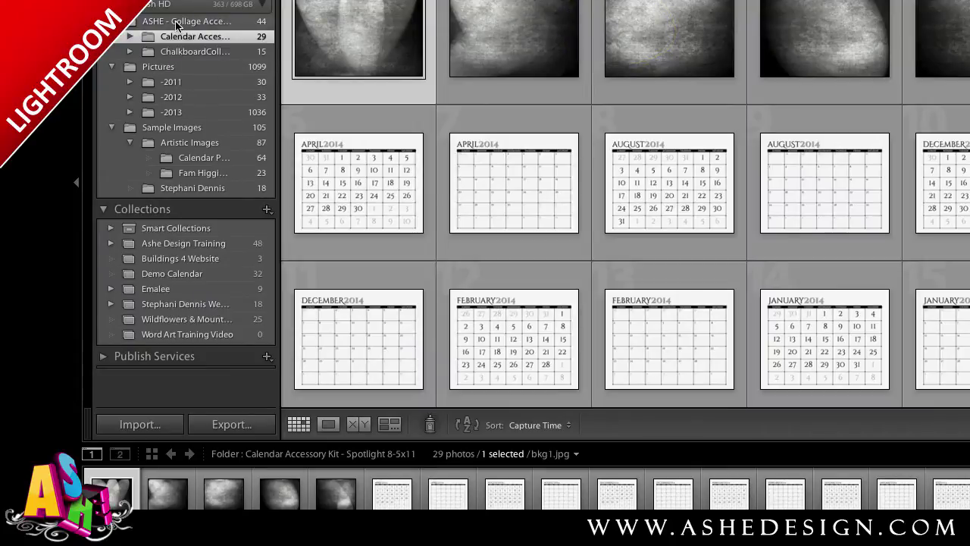
pyautogui.click(176, 23)
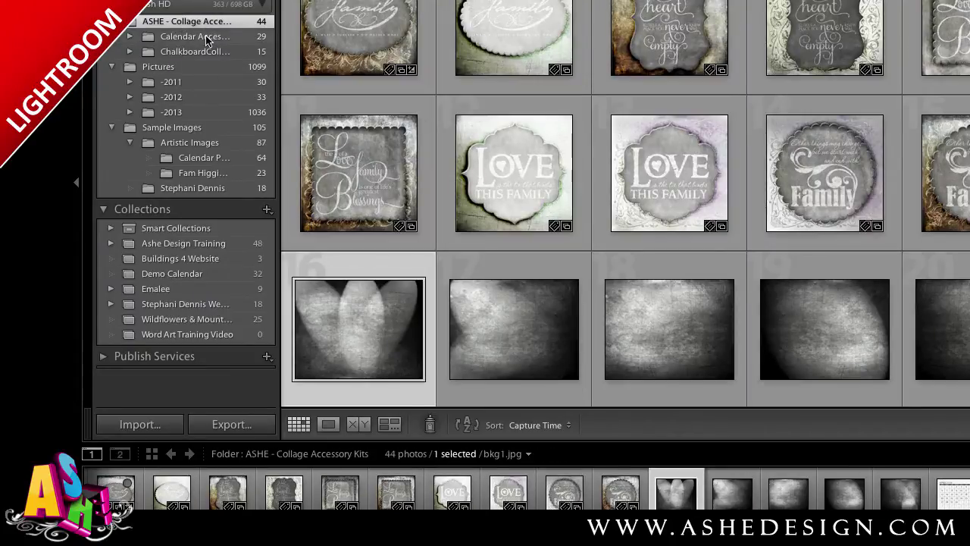
pyautogui.click(206, 40)
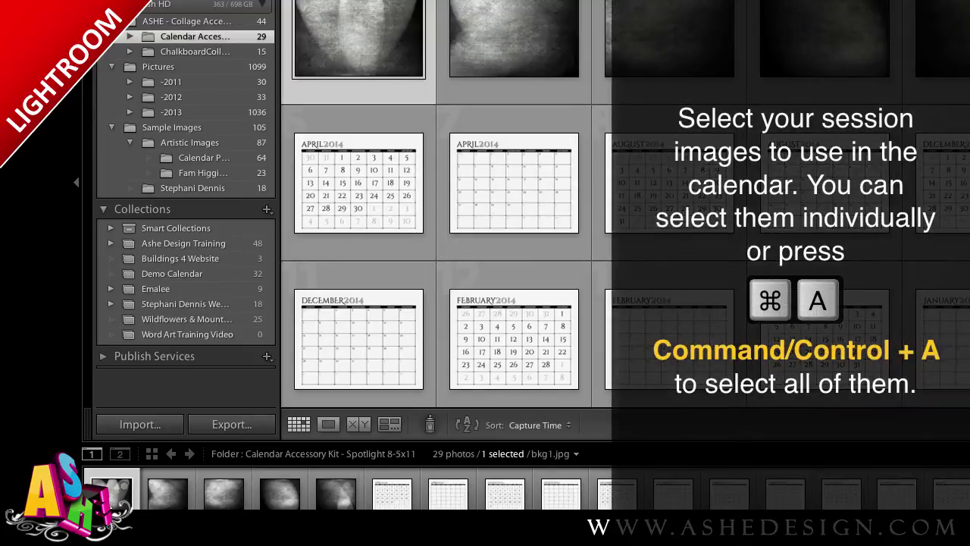
pyautogui.press('super+a')
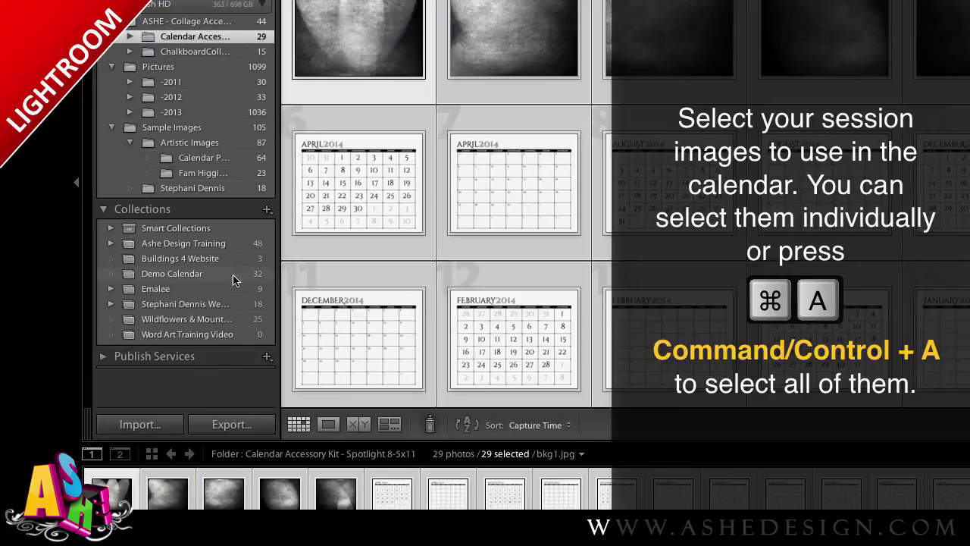
pyautogui.rightClick(186, 277)
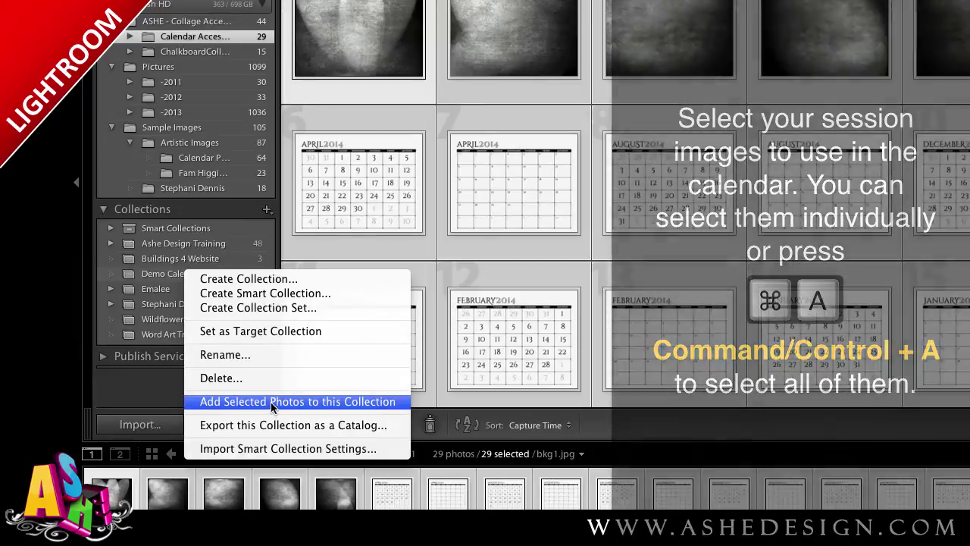
pyautogui.click(272, 402)
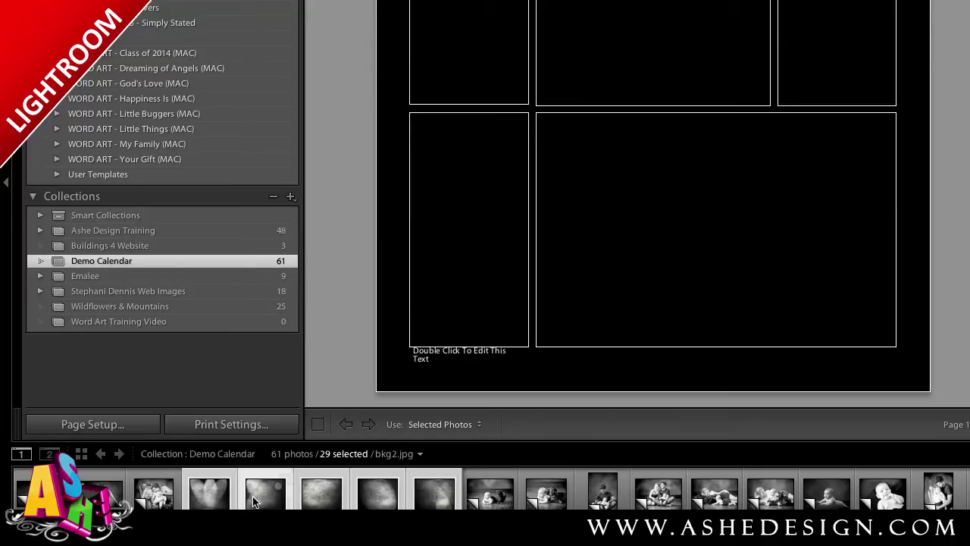
# - Scroll through the 61-photo Demo Calendar filmstrip in the Print module
pyautogui.scroll(-5, 375, 489)
pyautogui.scroll(-10, 377, 494)
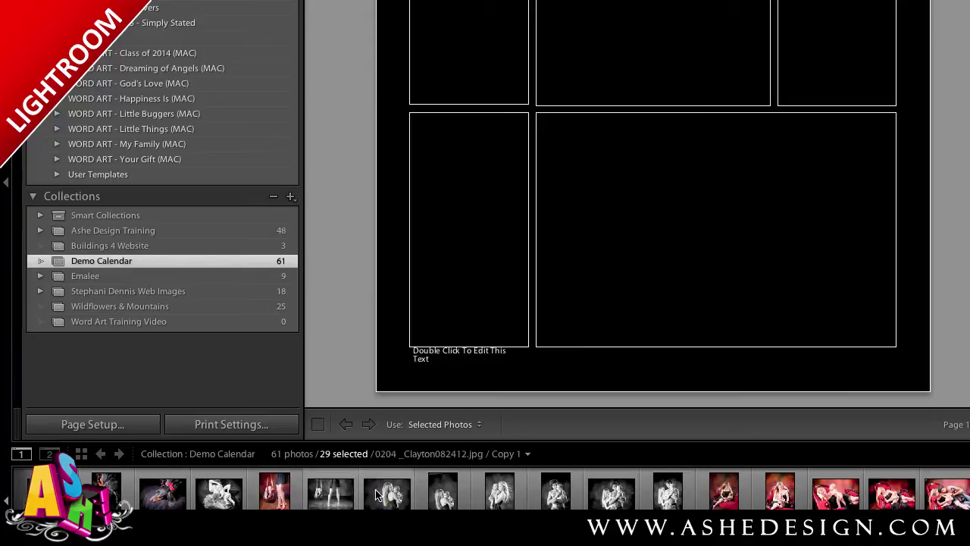
pyautogui.scroll(-10, 377, 495)
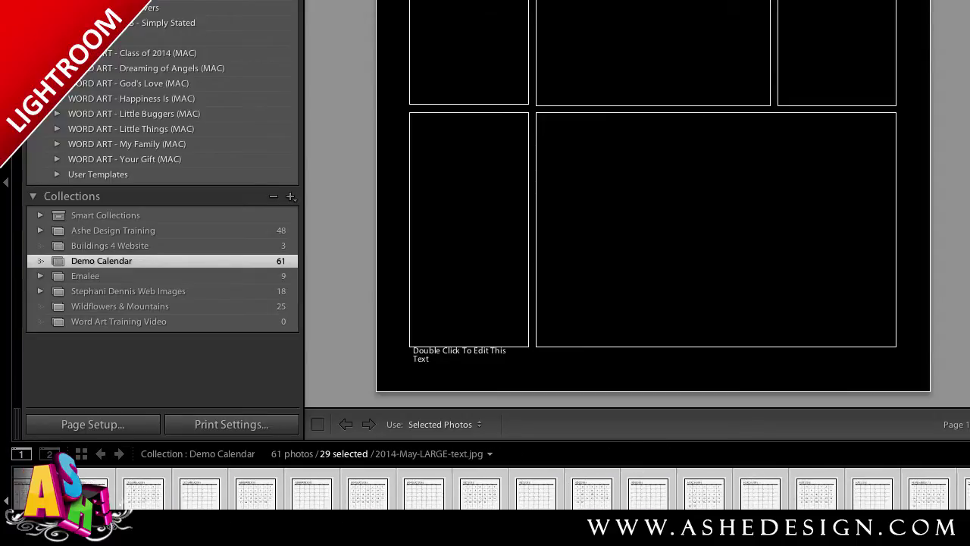
pyautogui.scroll(-10, 677, 501)
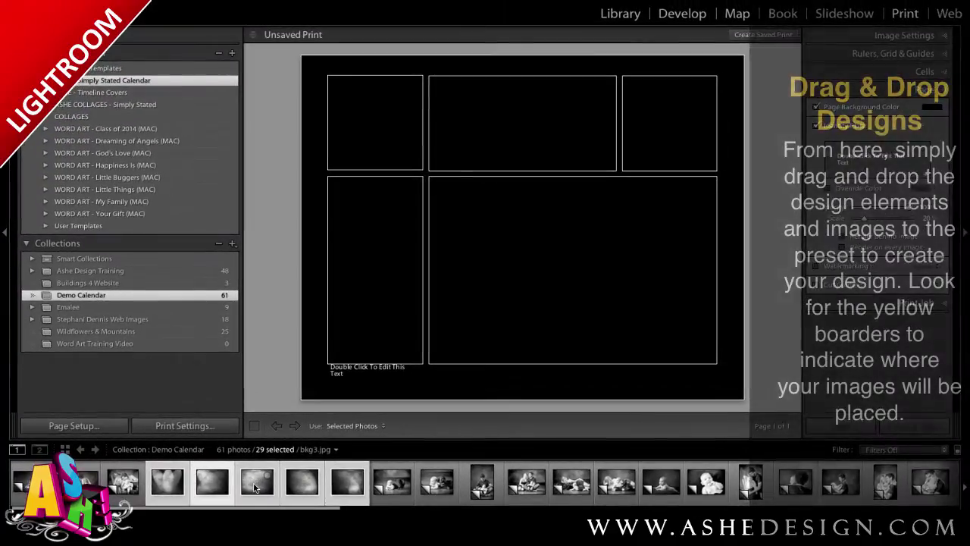
# - Lay the grey bkg3 texture across the page and put the mother-and-baby photo in the large cell
pyautogui.moveTo(293, 498); pyautogui.dragTo(377, 376)
pyautogui.moveTo(302, 386)
pyautogui.mouseDown()
pyautogui.moveTo(297, 334)
pyautogui.moveTo(293, 356)
pyautogui.moveTo(309, 389)
pyautogui.mouseUp()
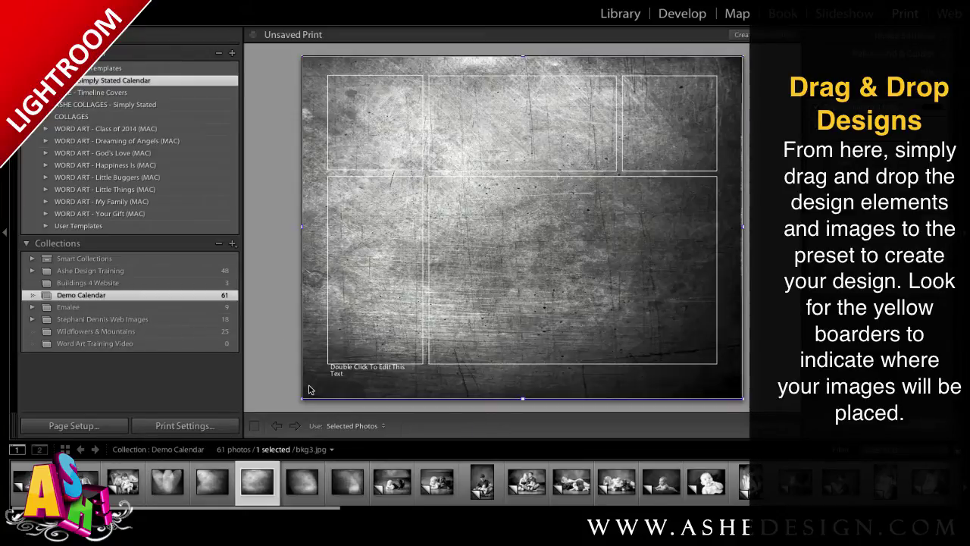
pyautogui.scroll(-5, 468, 480)
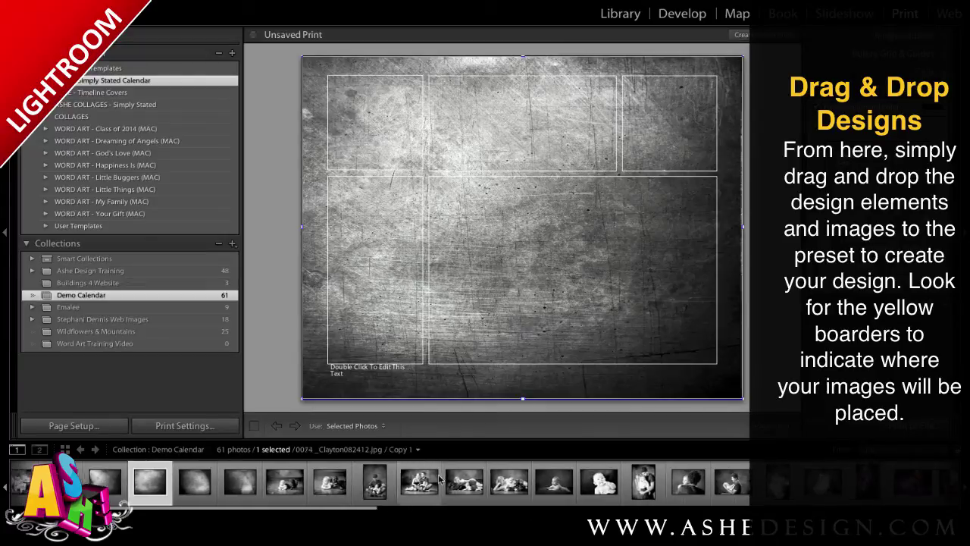
pyautogui.scroll(-1, 538, 480)
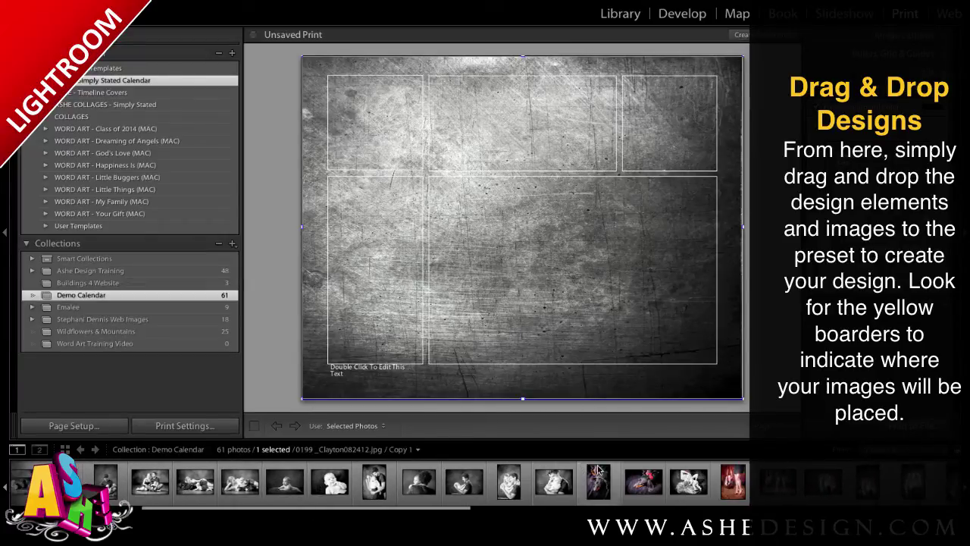
pyautogui.moveTo(686, 485); pyautogui.dragTo(646, 437)
pyautogui.moveTo(562, 307); pyautogui.dragTo(561, 305)
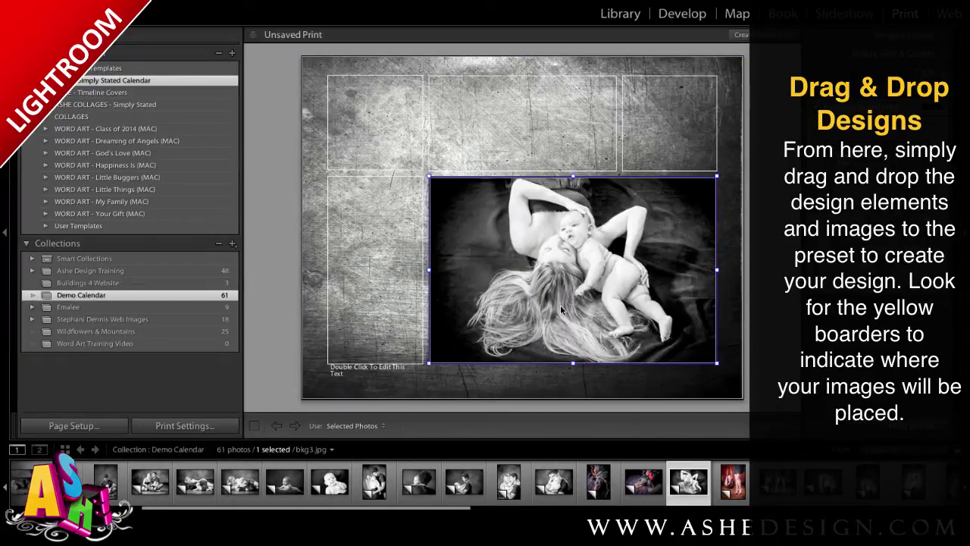
# - Fill the top-left, top-right and top-middle cells and one more cell with baby photos
pyautogui.moveTo(325, 485); pyautogui.dragTo(383, 125)
pyautogui.moveTo(424, 489); pyautogui.dragTo(668, 125)
pyautogui.scroll(-3, 574, 481)
pyautogui.moveTo(574, 482); pyautogui.dragTo(375, 296)
pyautogui.scroll(-8, 709, 481)
pyautogui.moveTo(727, 475); pyautogui.dragTo(512, 131)
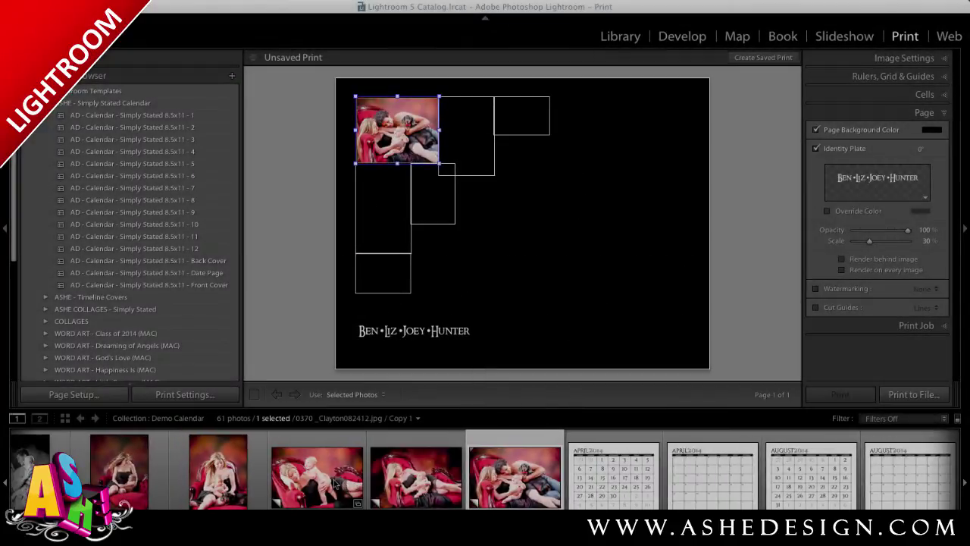
# - Place red-chair photos in the bottom-left and middle cells, cropping the middle one around the baby
pyautogui.moveTo(327, 471); pyautogui.dragTo(383, 282)
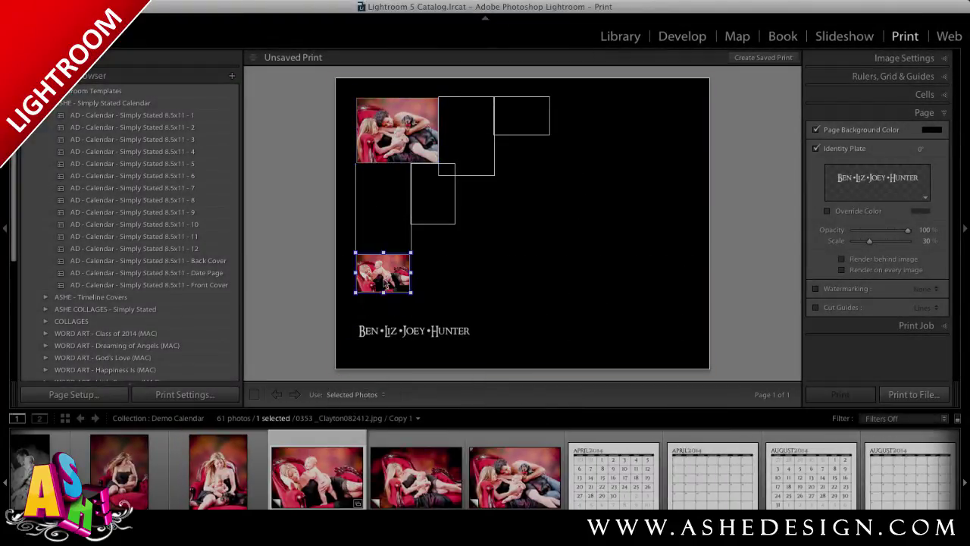
pyautogui.scroll(2, 422, 473)
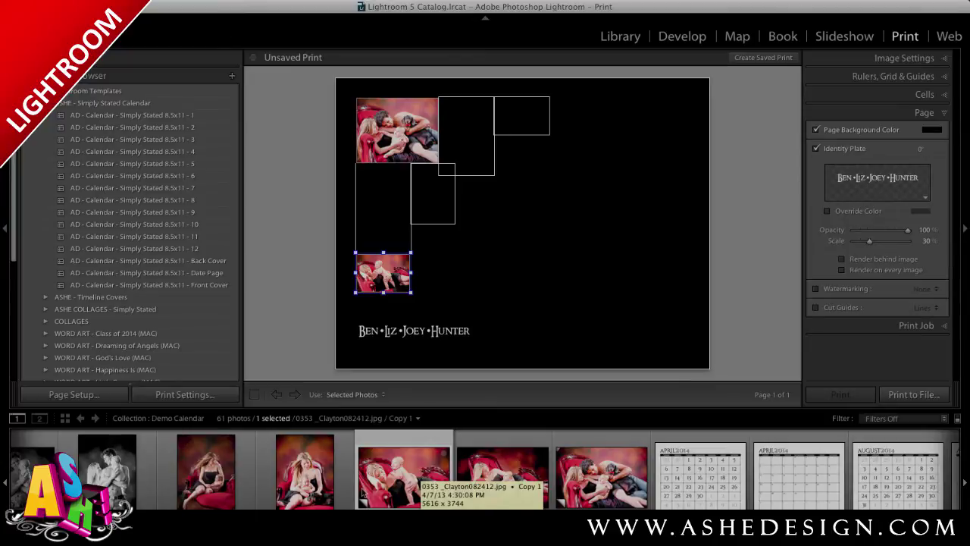
pyautogui.moveTo(516, 479); pyautogui.dragTo(433, 194)
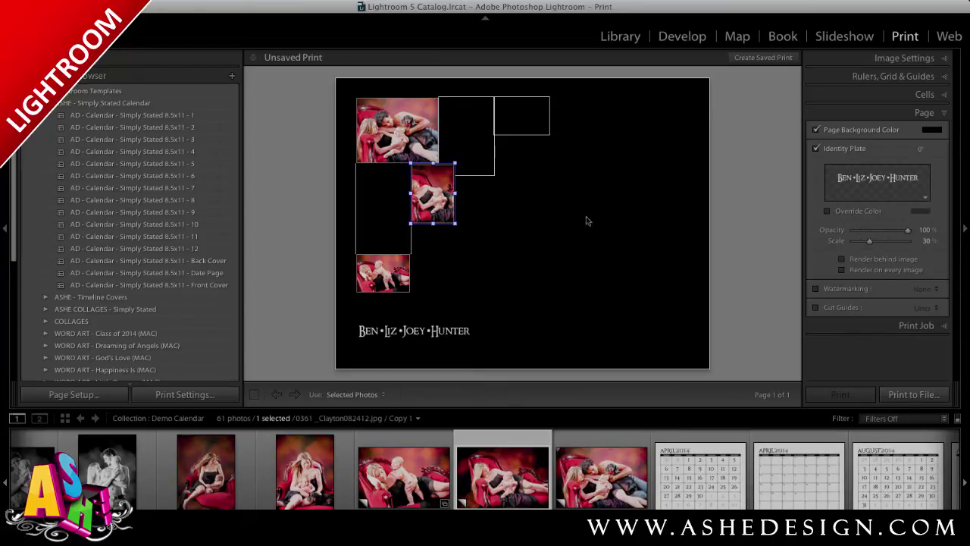
pyautogui.click(674, 39)
pyautogui.click(820, 81)
pyautogui.moveTo(251, 60); pyautogui.dragTo(371, 119)
pyautogui.moveTo(404, 174); pyautogui.dragTo(495, 208)
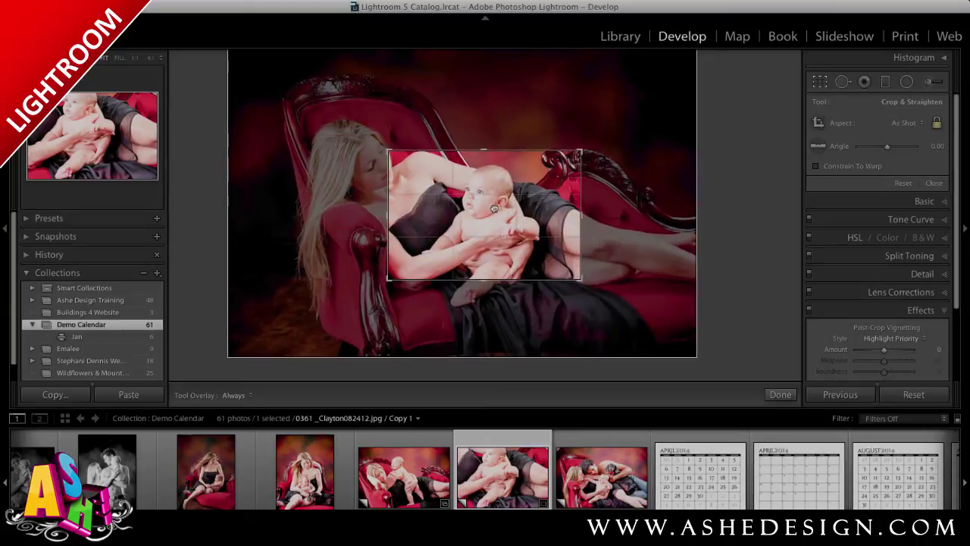
pyautogui.press('Return')
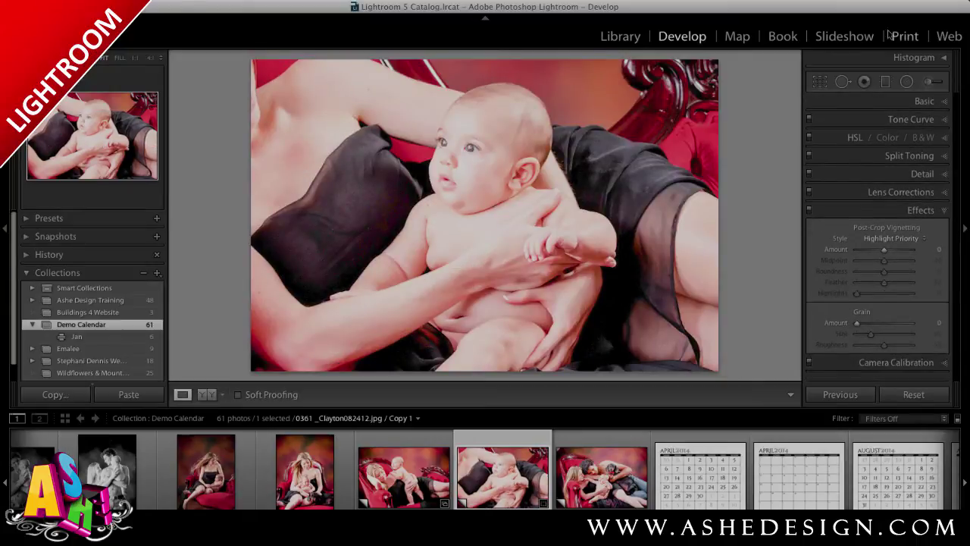
pyautogui.click(906, 36)
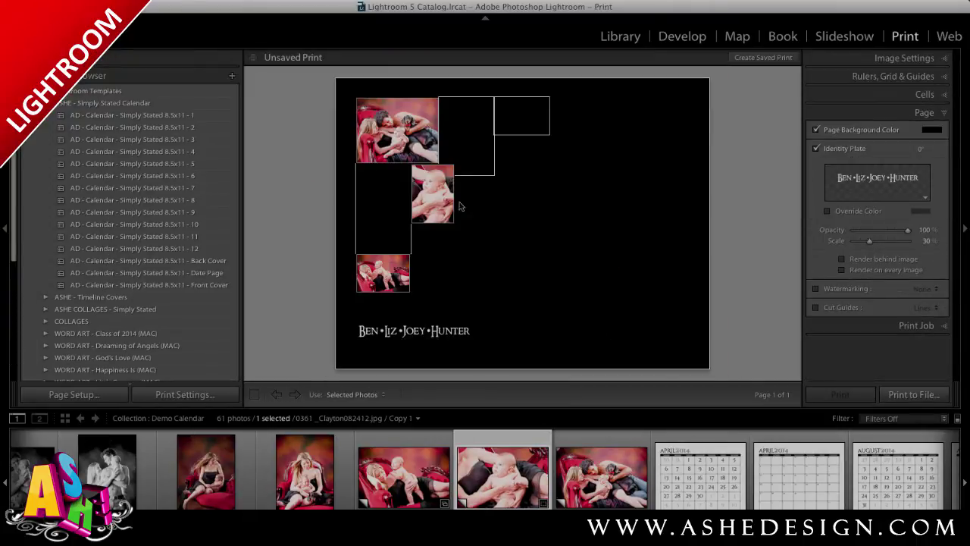
# - Put another baby photo in the top empty cell and crop it to a tall portrait of the baby
pyautogui.moveTo(408, 477); pyautogui.dragTo(464, 136)
pyautogui.click(682, 36)
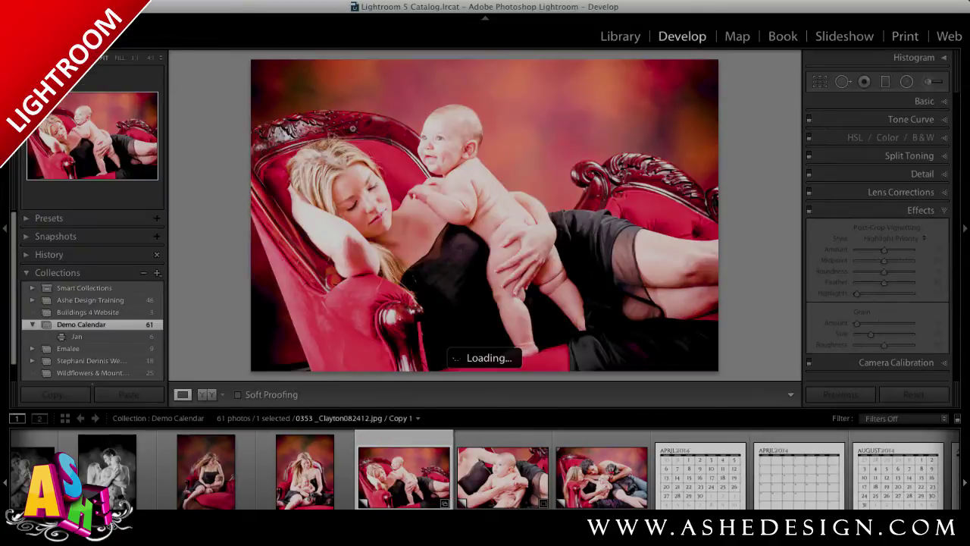
pyautogui.click(819, 81)
pyautogui.moveTo(251, 59); pyautogui.dragTo(353, 98)
pyautogui.moveTo(371, 147); pyautogui.dragTo(414, 262)
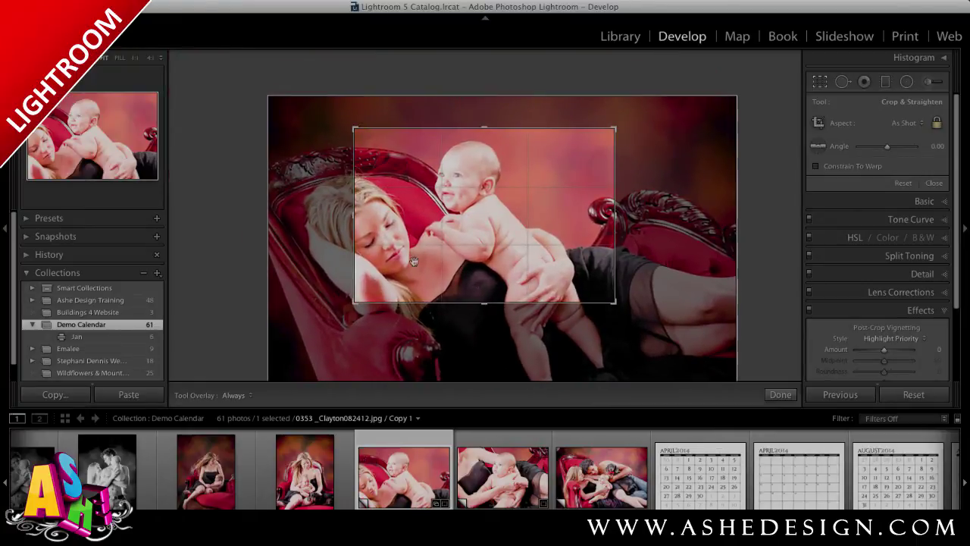
pyautogui.moveTo(354, 301); pyautogui.dragTo(418, 261)
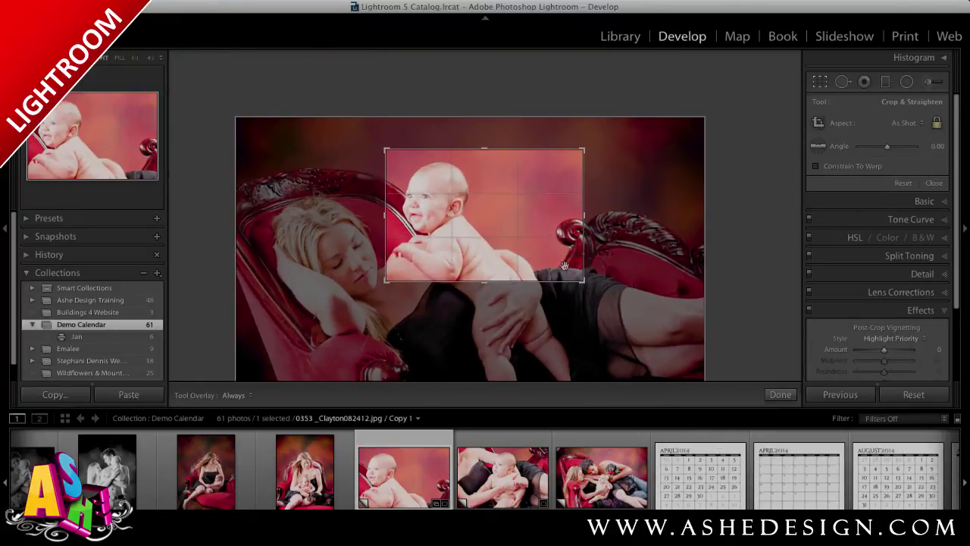
pyautogui.moveTo(584, 281); pyautogui.dragTo(554, 304)
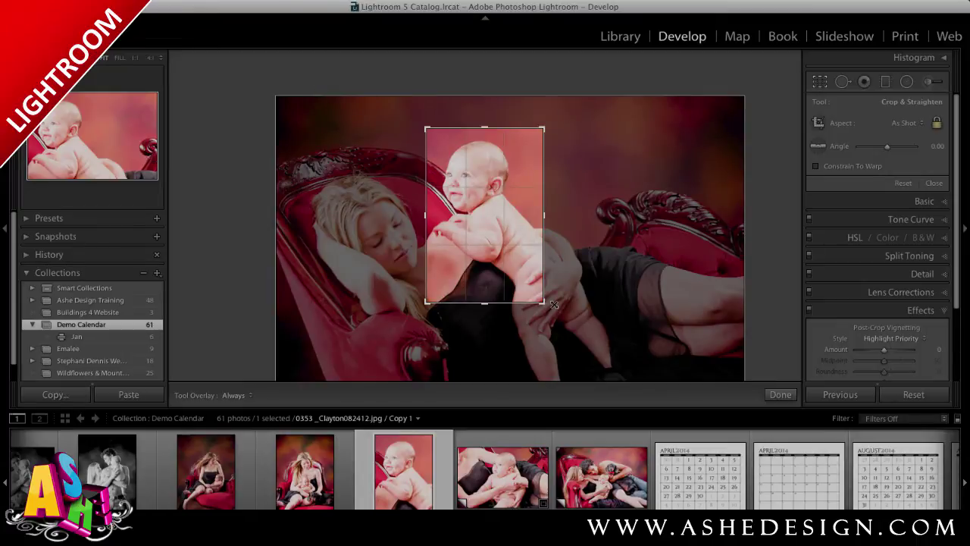
pyautogui.press('Return')
# - Place the baby-in-a-sling photo in the tall left cell and tighten its crop around the baby
pyautogui.click(906, 36)
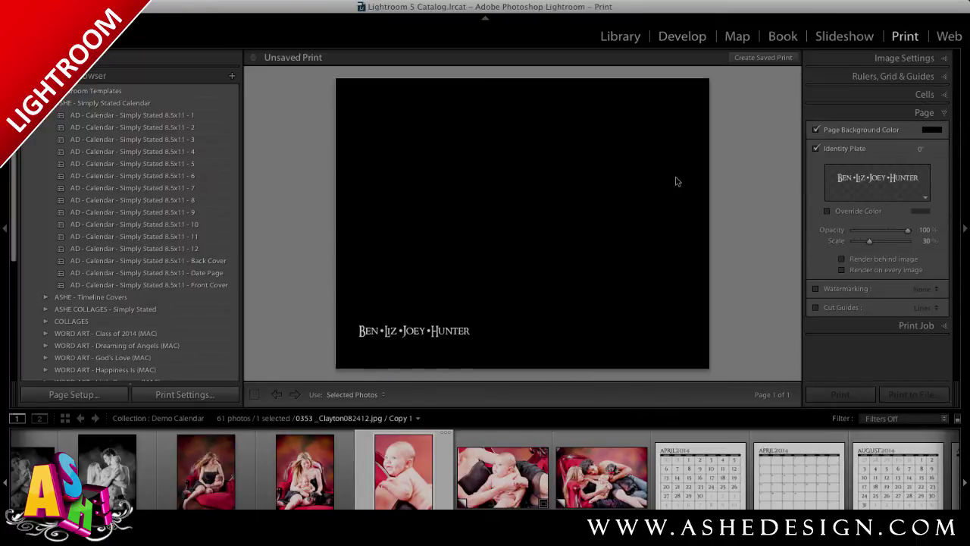
pyautogui.scroll(5, 356, 464)
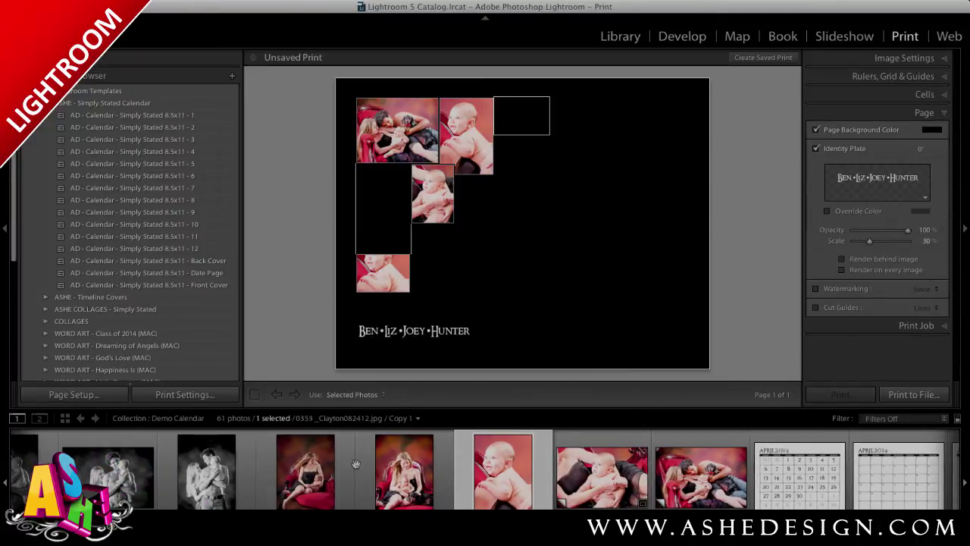
pyautogui.scroll(5, 247, 462)
pyautogui.moveTo(247, 462); pyautogui.dragTo(387, 224)
pyautogui.click(683, 36)
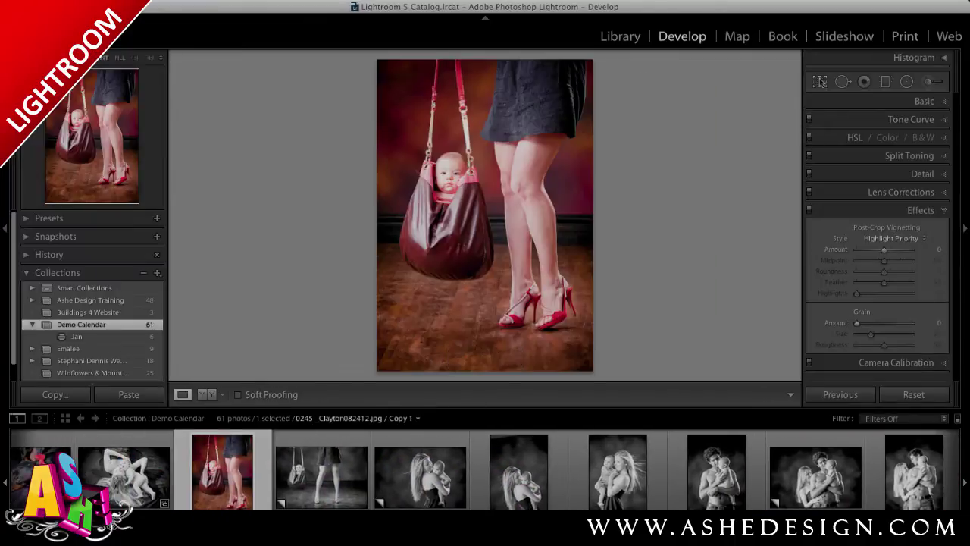
pyautogui.click(819, 81)
pyautogui.moveTo(592, 370); pyautogui.dragTo(542, 307)
pyautogui.click(905, 36)
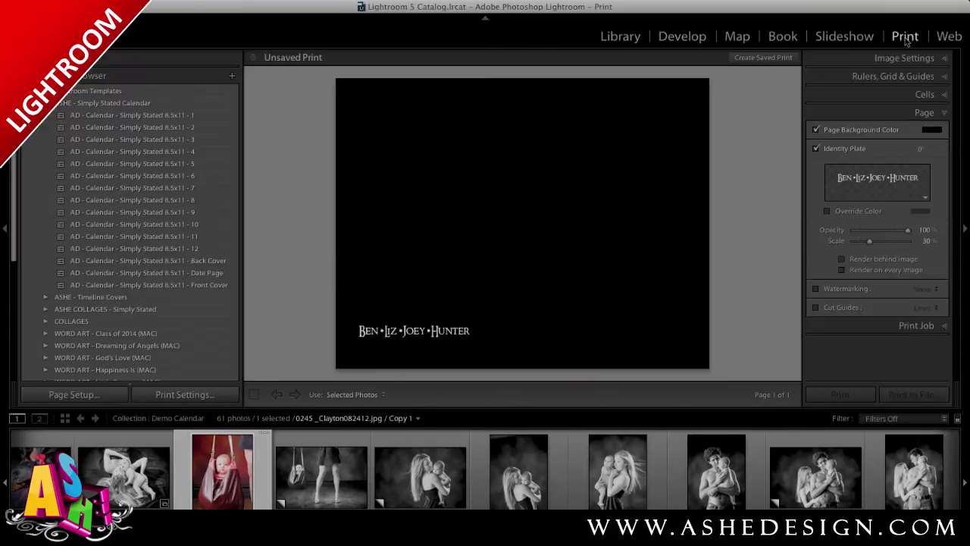
# - Put the dachshund photo in the small top-right cell and crop it
pyautogui.moveTo(192, 476); pyautogui.dragTo(521, 119)
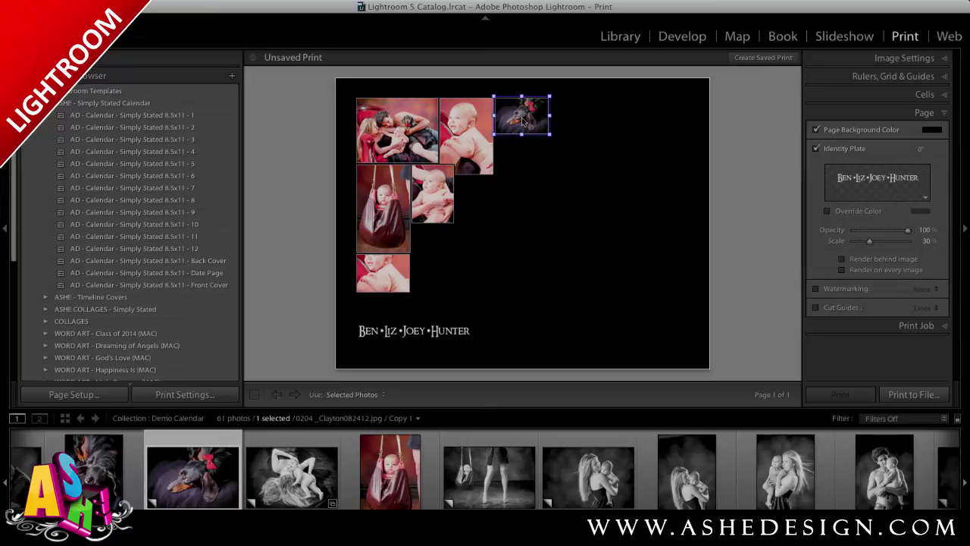
pyautogui.click(682, 36)
pyautogui.click(820, 82)
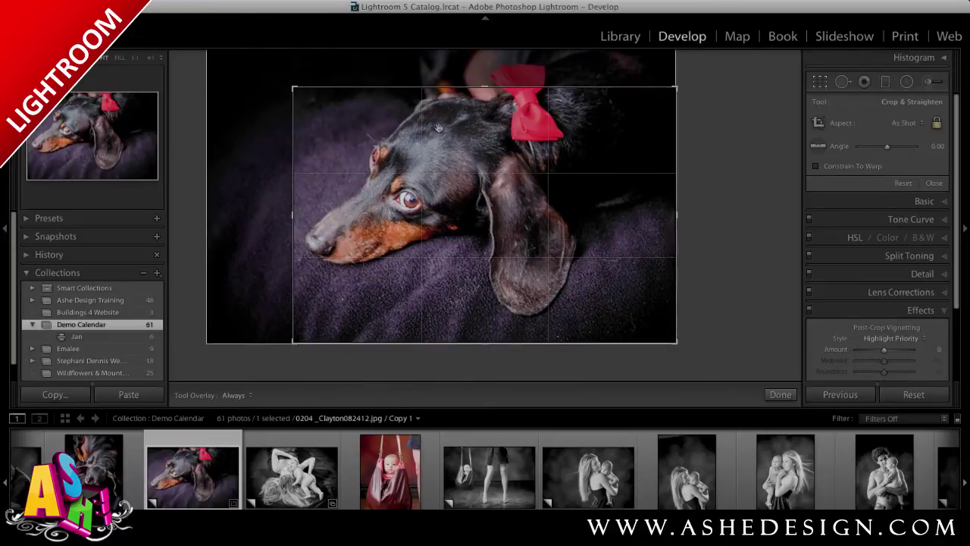
pyautogui.hotkey('ctrl', 'alt', 'p')
pyautogui.hscroll(-20, 261, 485)
pyautogui.hscroll(-15, 485, 473)
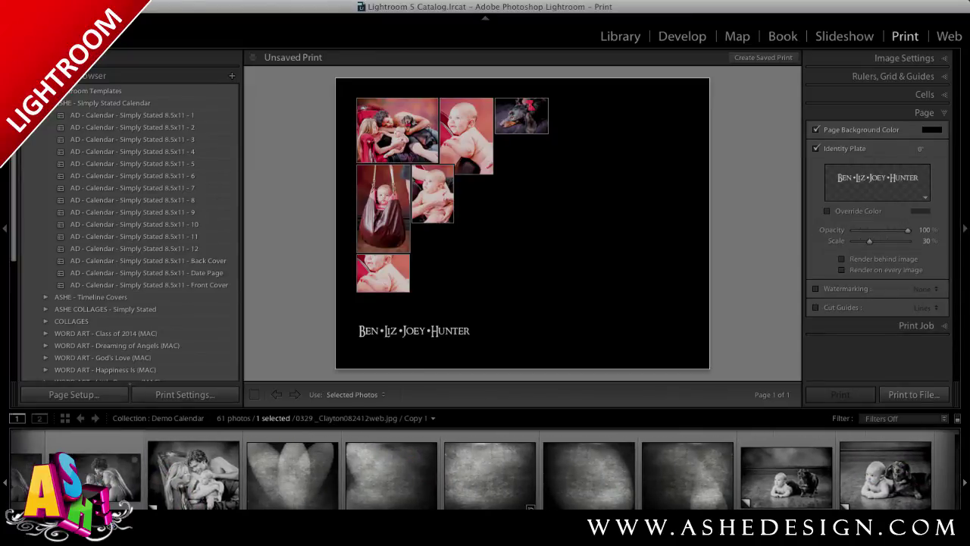
pyautogui.hscroll(-4, 485, 474)
# - Drop the black-and-white family portrait onto the page background and apply the AD - Daydream preset
pyautogui.moveTo(61, 474); pyautogui.dragTo(492, 267)
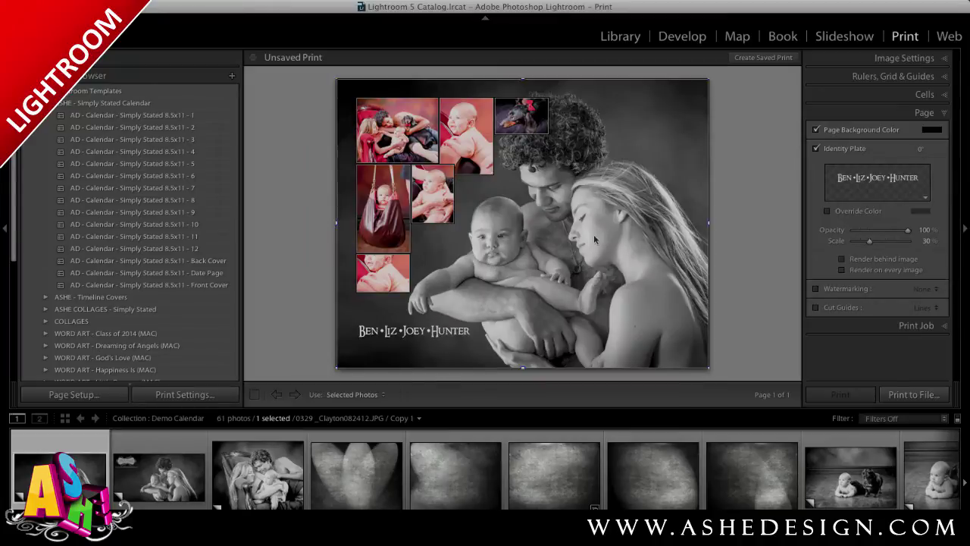
pyautogui.click(674, 40)
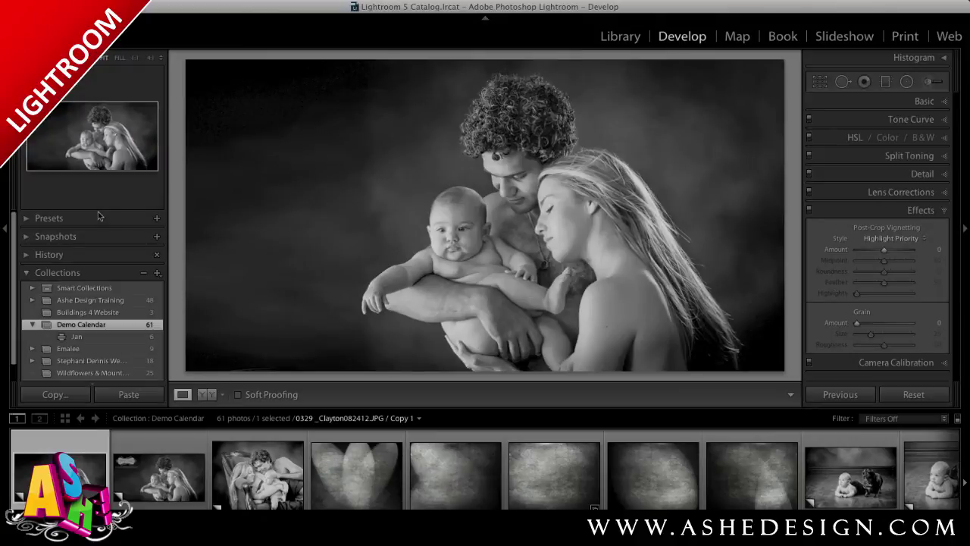
pyautogui.click(26, 219)
pyautogui.click(80, 236)
pyautogui.click(133, 247)
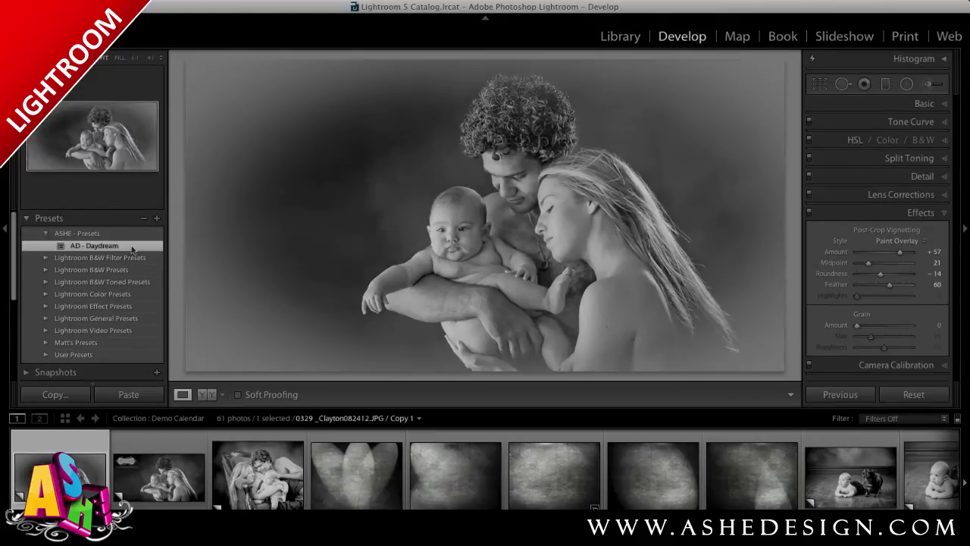
pyautogui.click(906, 38)
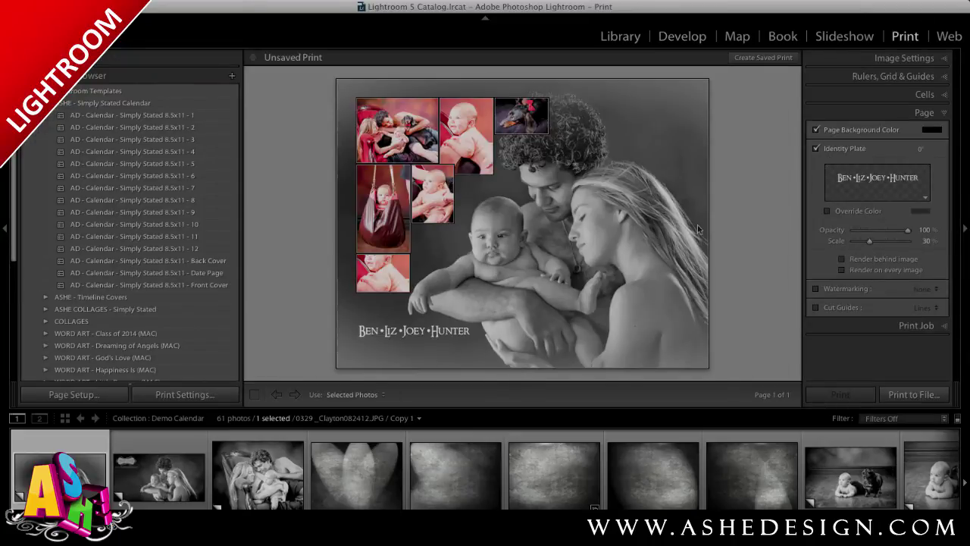
# - Replace the identity plate text with the family name followed by • 2014
pyautogui.click(456, 334)
pyautogui.doubleClick(455, 334)
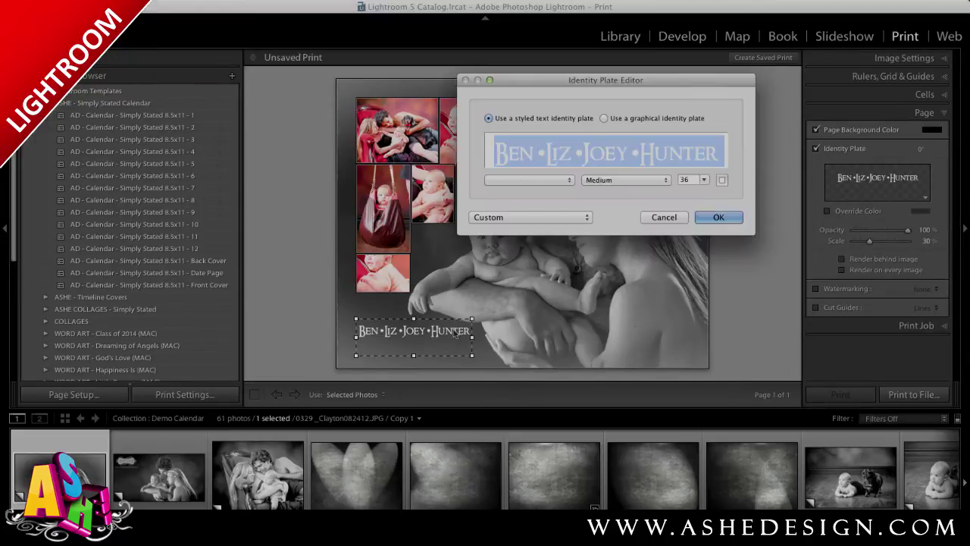
pyautogui.press('BackSpace')
pyautogui.write('FamilySmith')
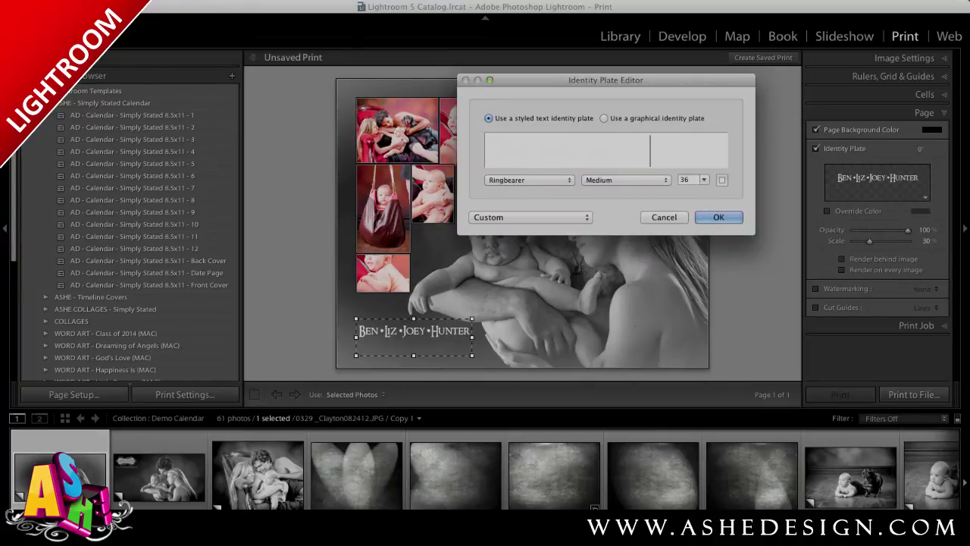
pyautogui.write('ily')
pyautogui.click(720, 217)
pyautogui.click(766, 305)
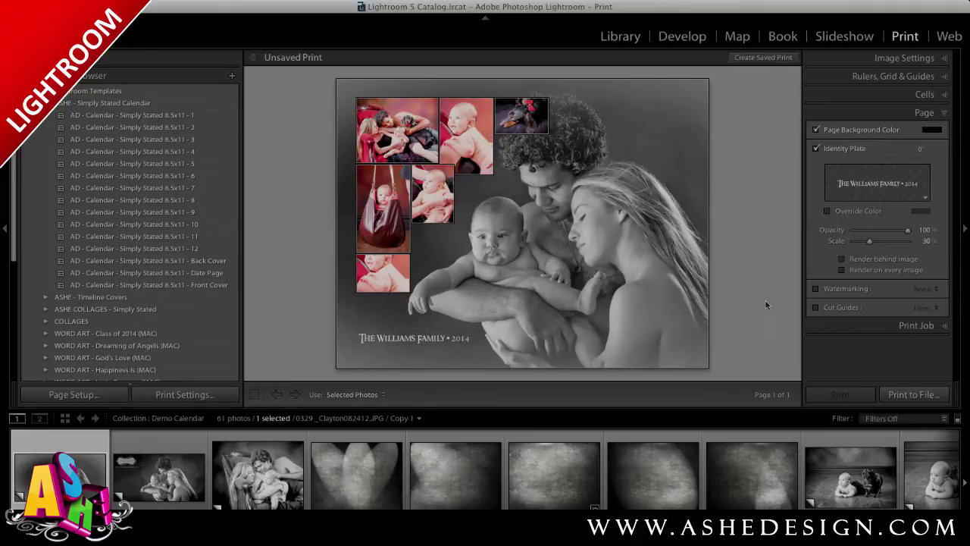
# - Begin a saved print named Cover, stored in the Demo Calendar collection
pyautogui.click(760, 59)
pyautogui.write('Cover')
pyautogui.click(365, 154)
# - Create the Cover saved print, then return to the full 61-photo Demo Calendar collection
pyautogui.click(598, 251)
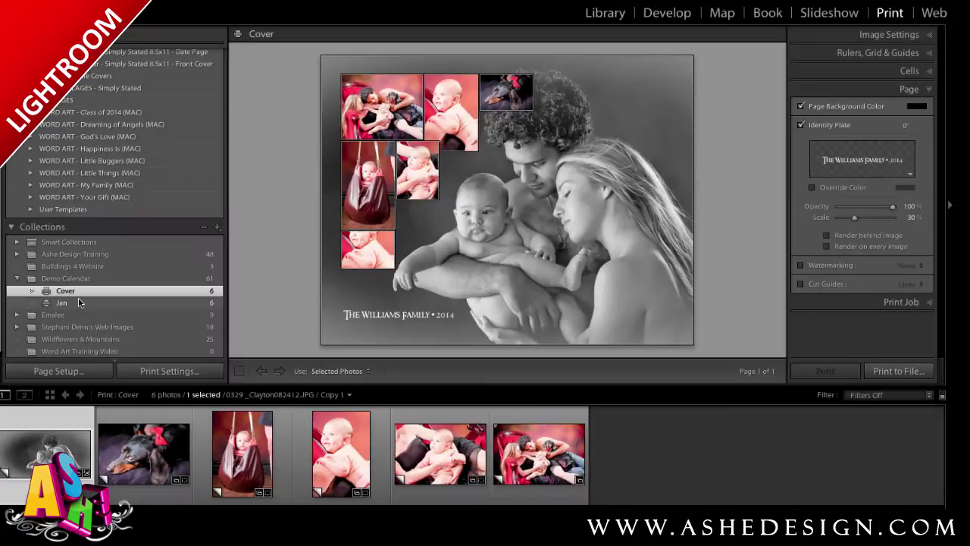
pyautogui.click(66, 278)
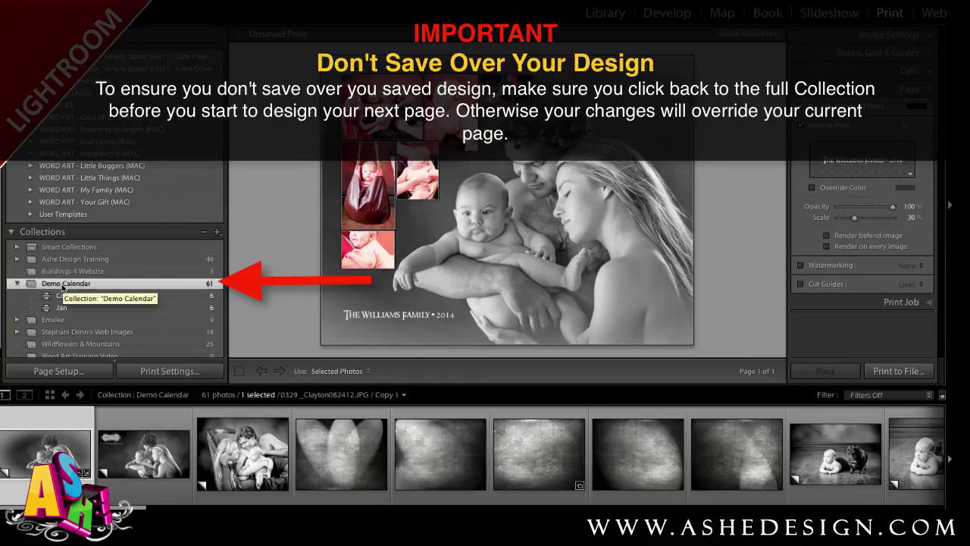
pyautogui.hscroll(10, 430, 436)
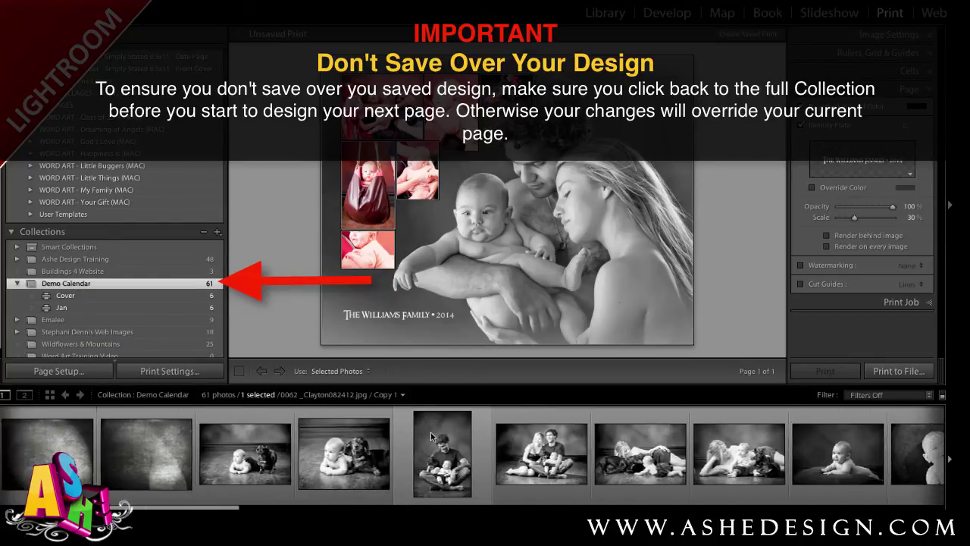
pyautogui.hscroll(-10, 430, 432)
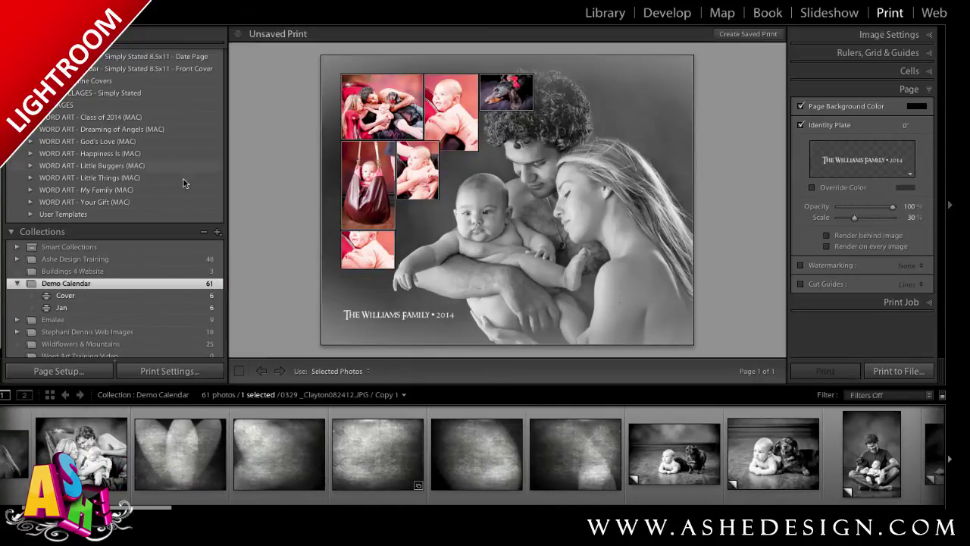
pyautogui.scroll(5, 170, 156)
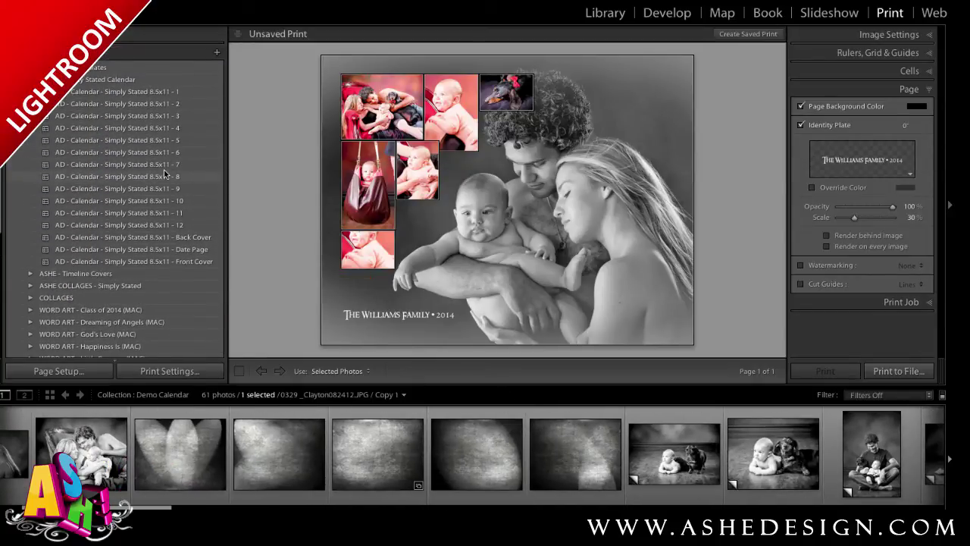
# - Apply the 8.5x11 - Date Page template and fill its cell with the 2014-January-SMALL-text calendar
pyautogui.click(193, 250)
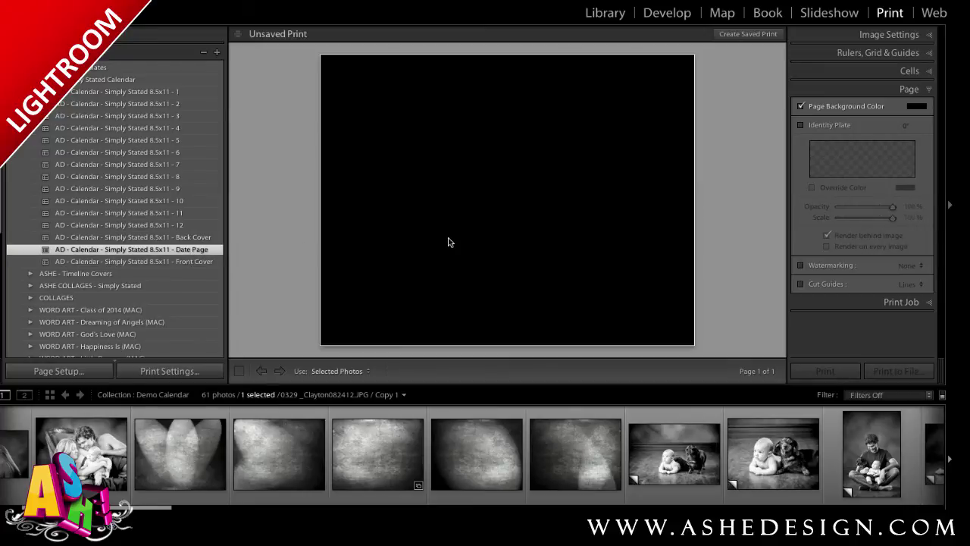
pyautogui.scroll(-10, 645, 448)
pyautogui.scroll(-10, 645, 448)
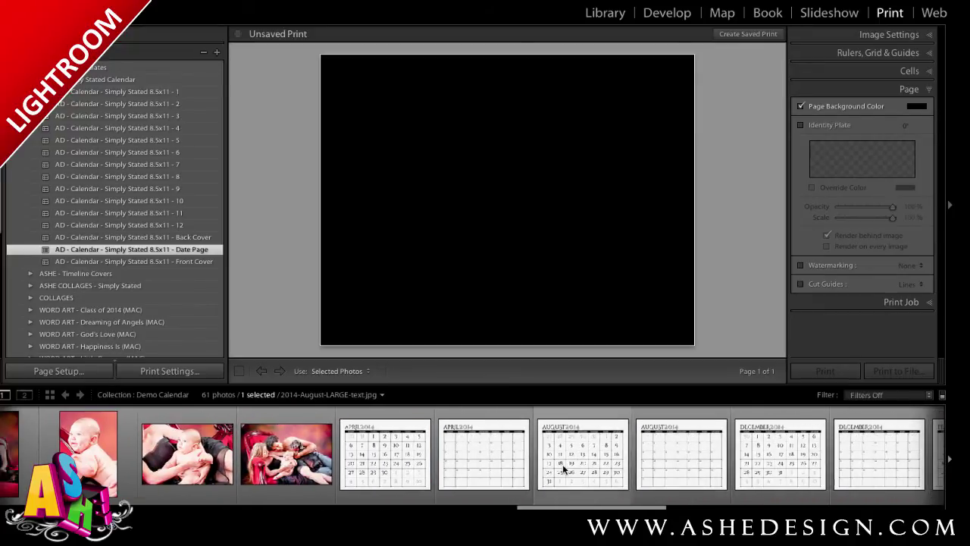
pyautogui.scroll(-10, 563, 464)
pyautogui.scroll(-5, 564, 464)
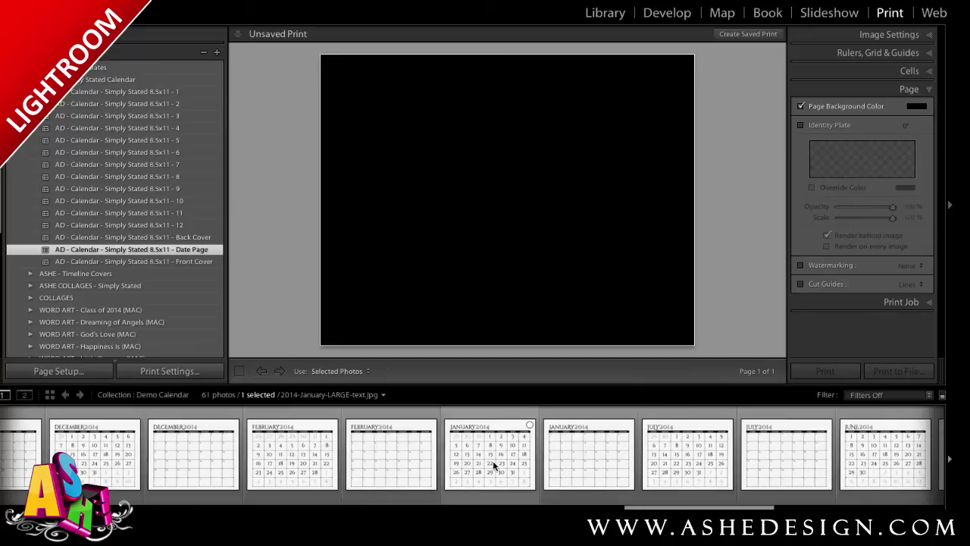
pyautogui.moveTo(494, 465); pyautogui.dragTo(511, 176)
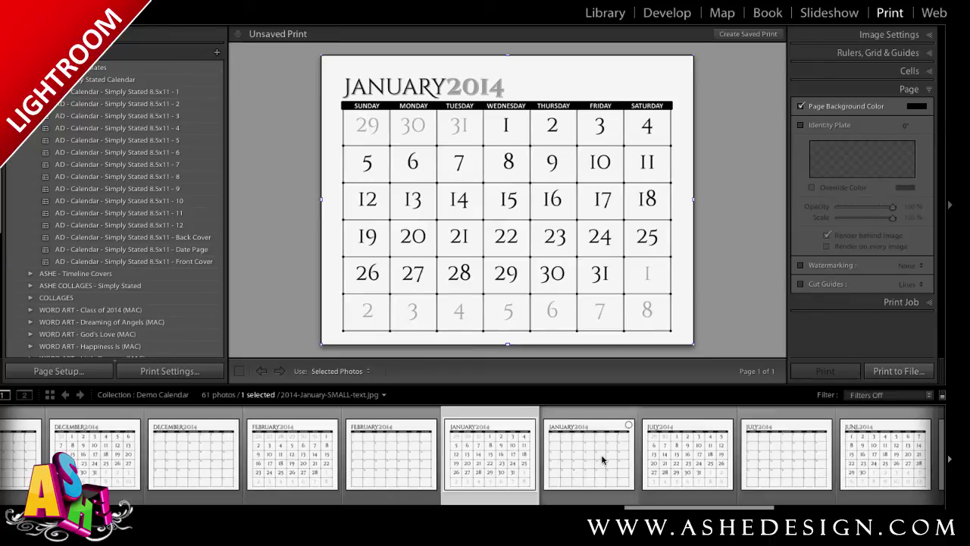
pyautogui.moveTo(593, 467); pyautogui.dragTo(525, 196)
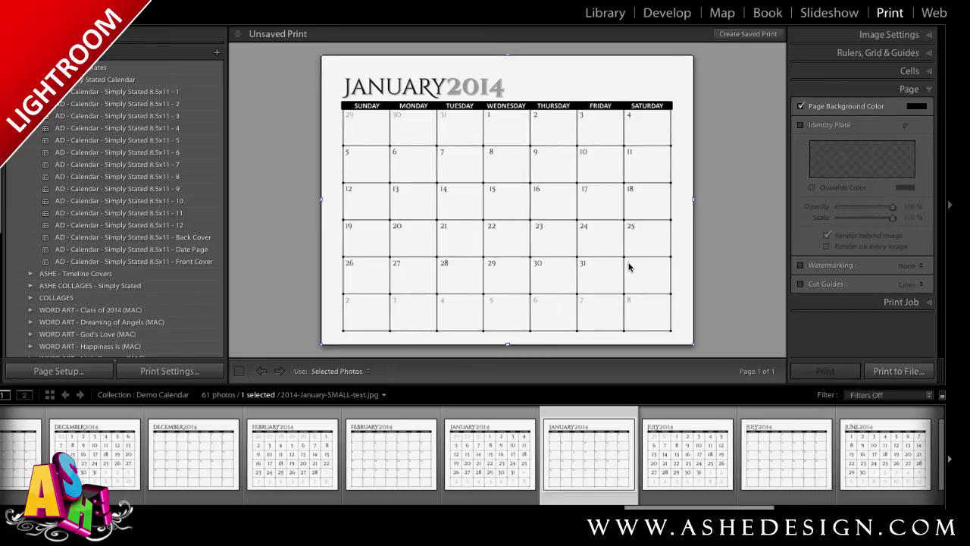
# - Create a saved print called 'Jan - Dates' inside Demo Calendar, next to Cover and Jan
pyautogui.click(747, 34)
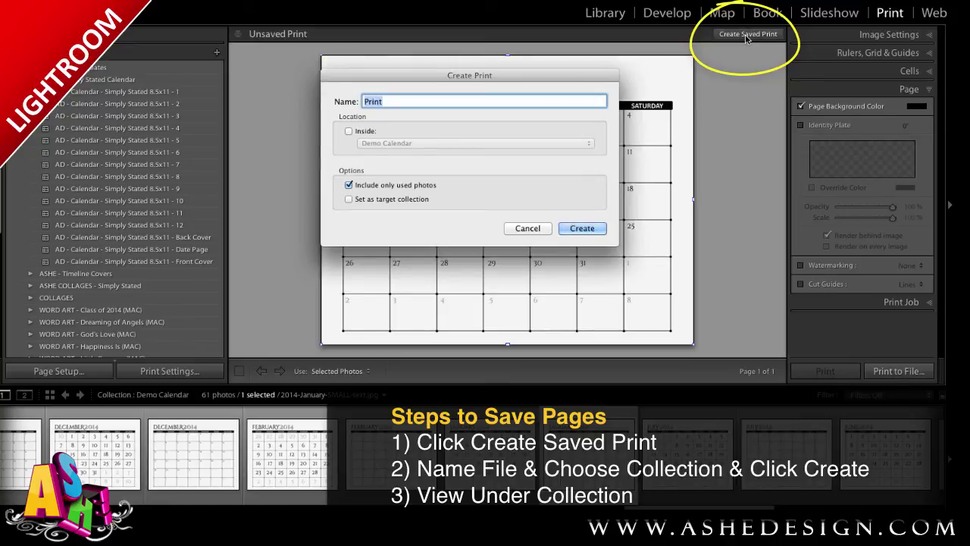
pyautogui.write('Jan - Dates')
pyautogui.click(349, 130)
pyautogui.click(582, 228)
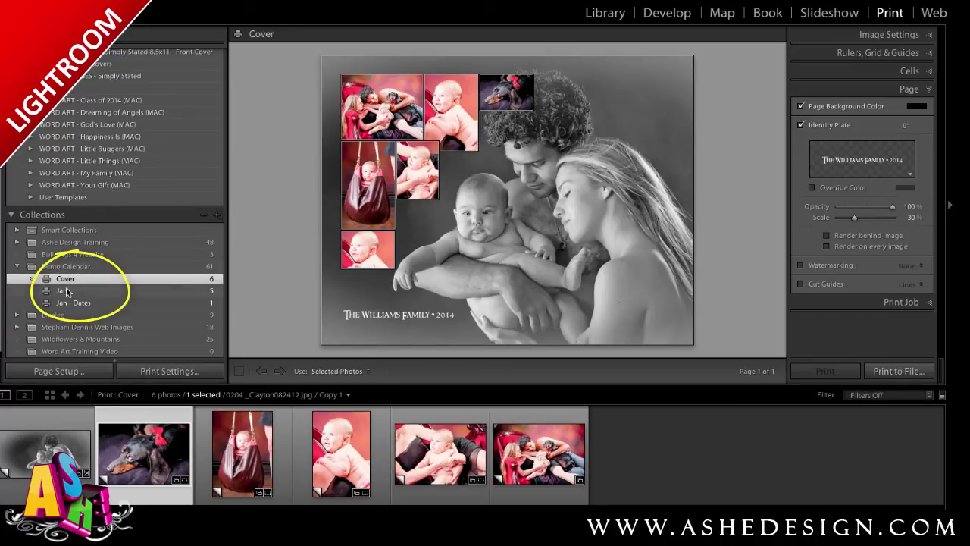
pyautogui.click(64, 291)
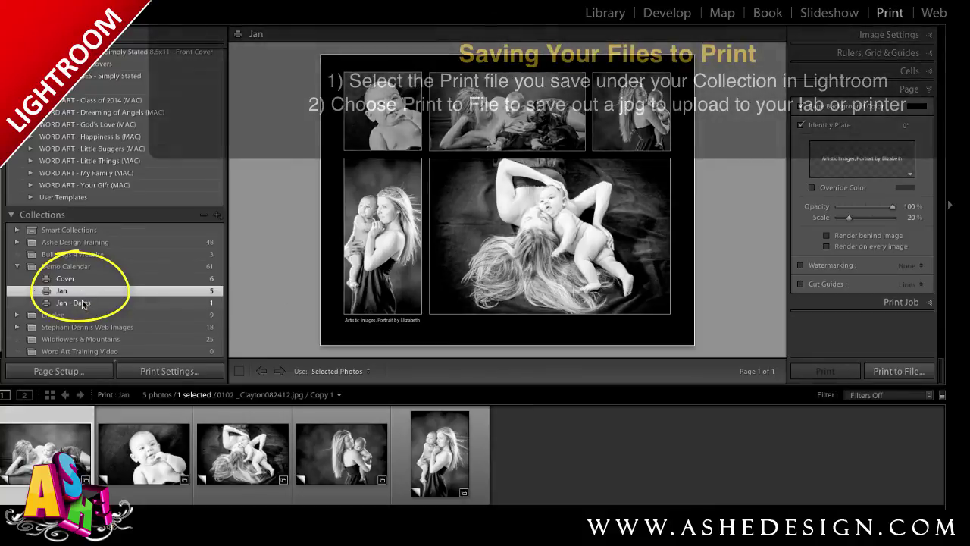
pyautogui.click(82, 301)
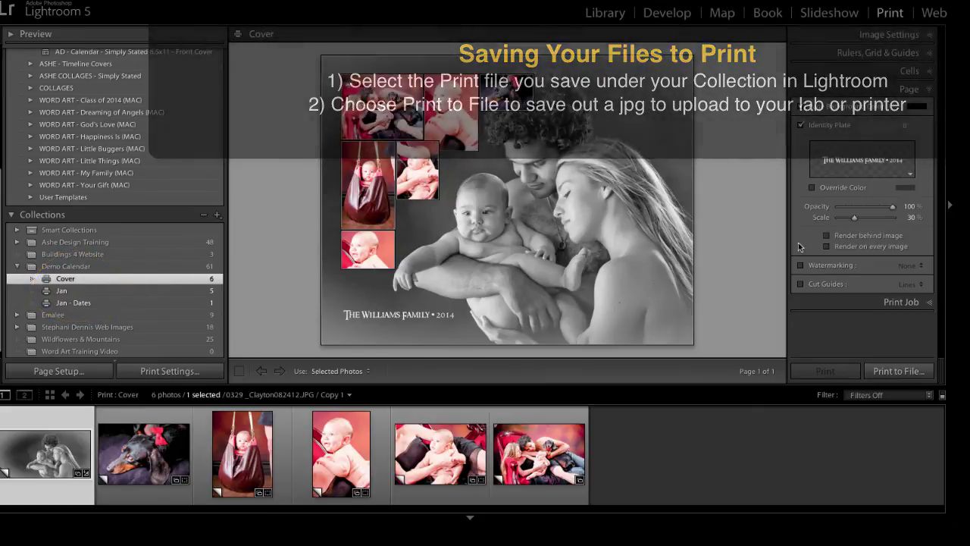
# - Print the Cover layout to a file, choosing Desktop as the save location
pyautogui.click(907, 373)
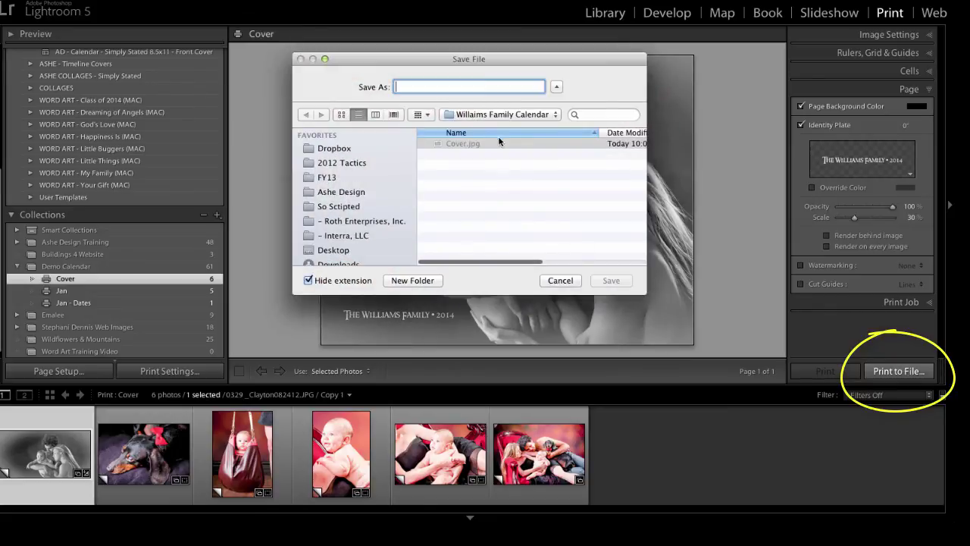
pyautogui.click(490, 114)
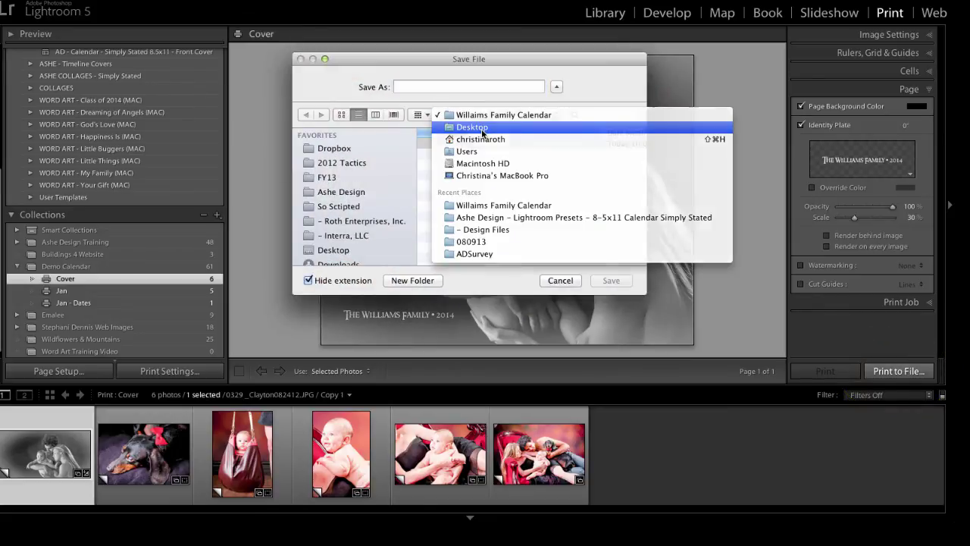
pyautogui.click(485, 126)
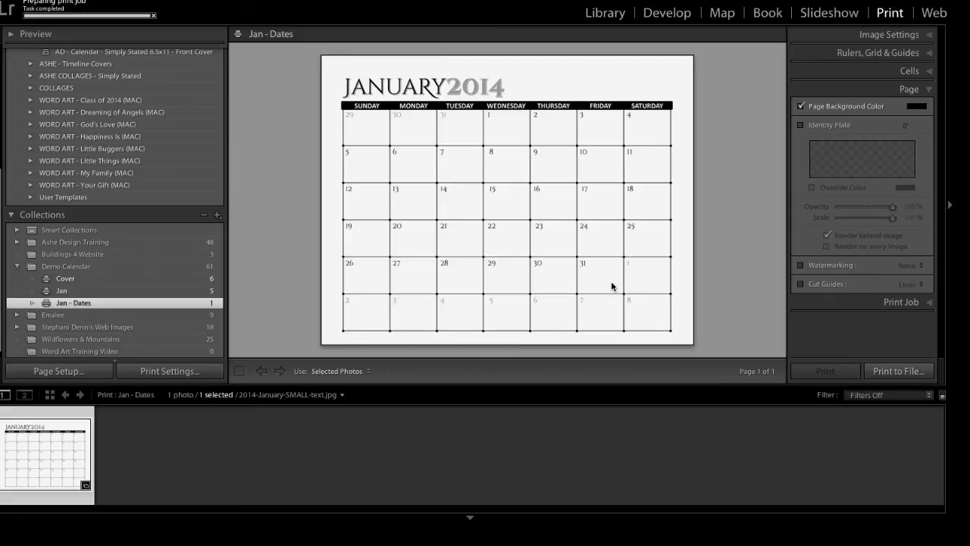